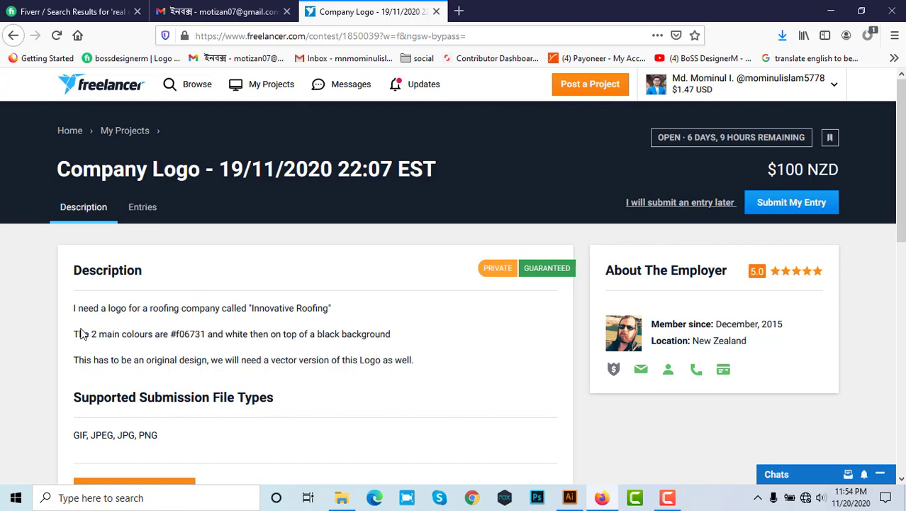
# Step: Read the logo contest brief for the required colours and company name, and look at the submitted entries
pyautogui.click(342, 356)
pyautogui.moveTo(262, 359); pyautogui.dragTo(449, 383)
pyautogui.click(394, 378)
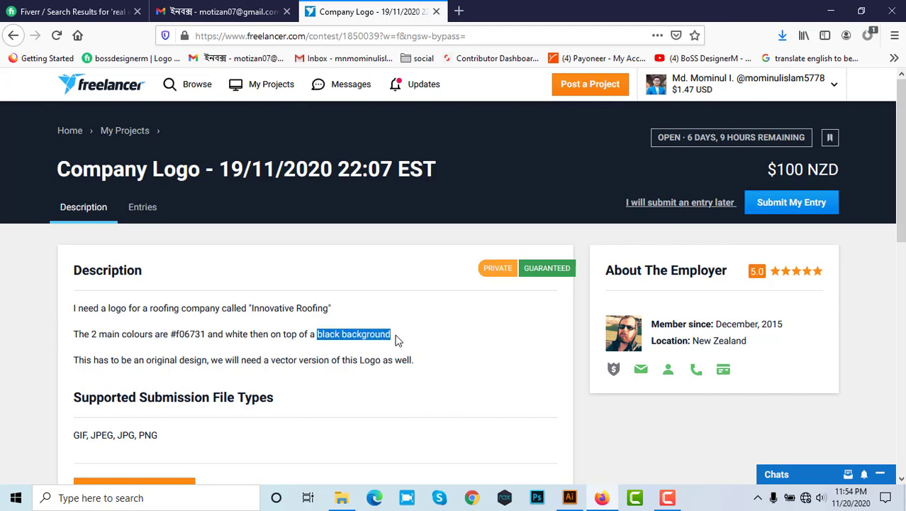
pyautogui.click(162, 213)
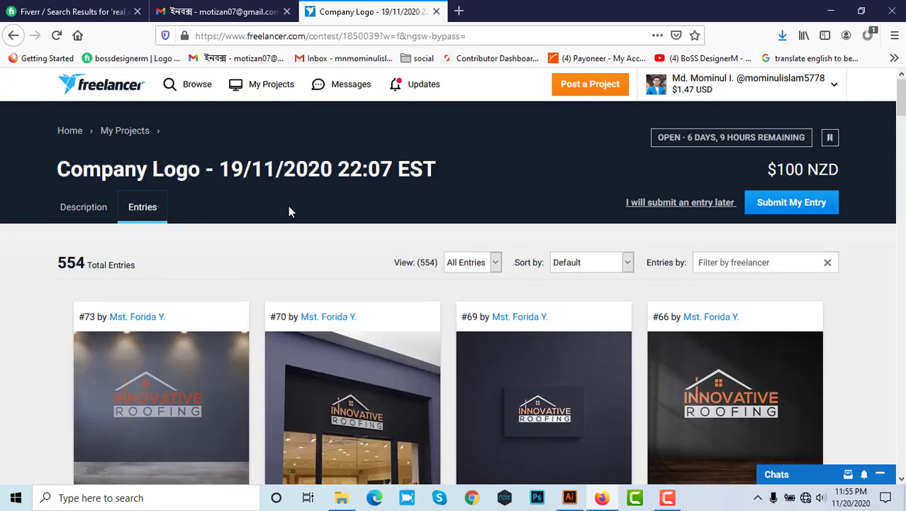
pyautogui.click(73, 208)
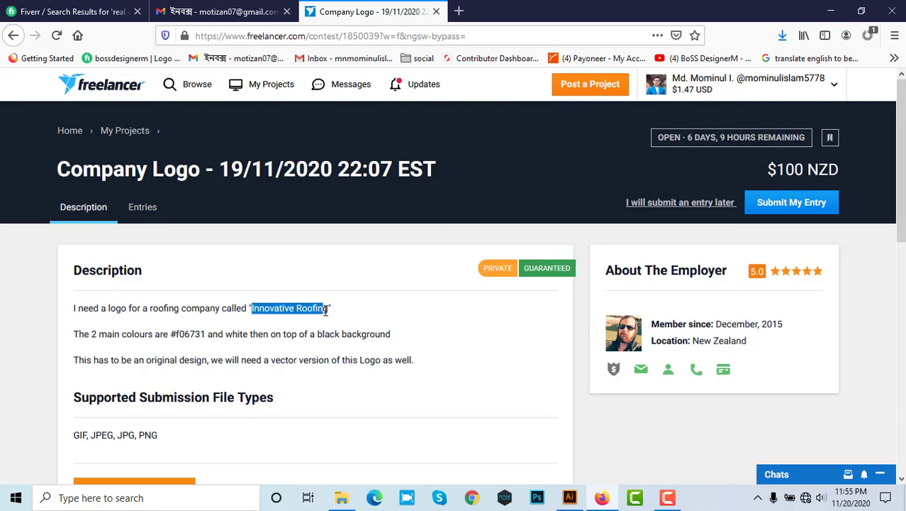
pyautogui.click(340, 330)
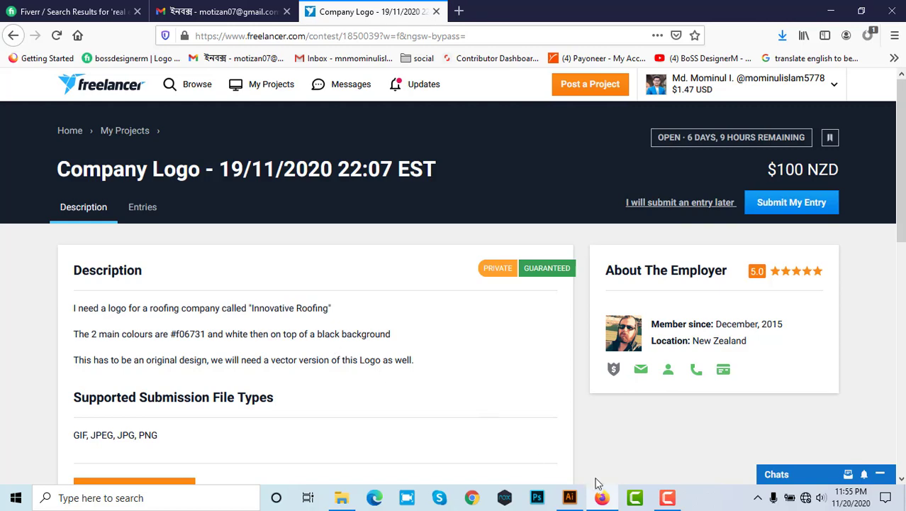
# Step: Switch to Illustrator, place the text "Innovative Roofing" on the artboard and enlarge it to about 250 pt
pyautogui.click(570, 498)
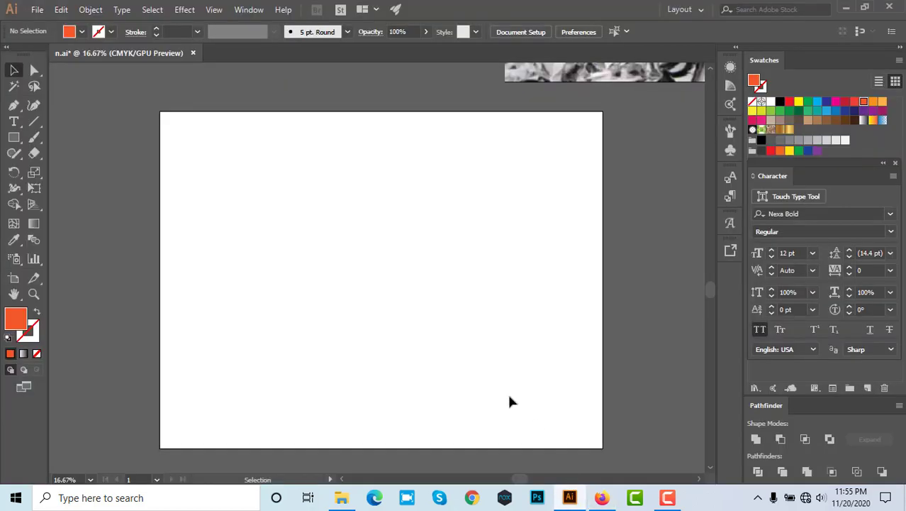
pyautogui.click(13, 122)
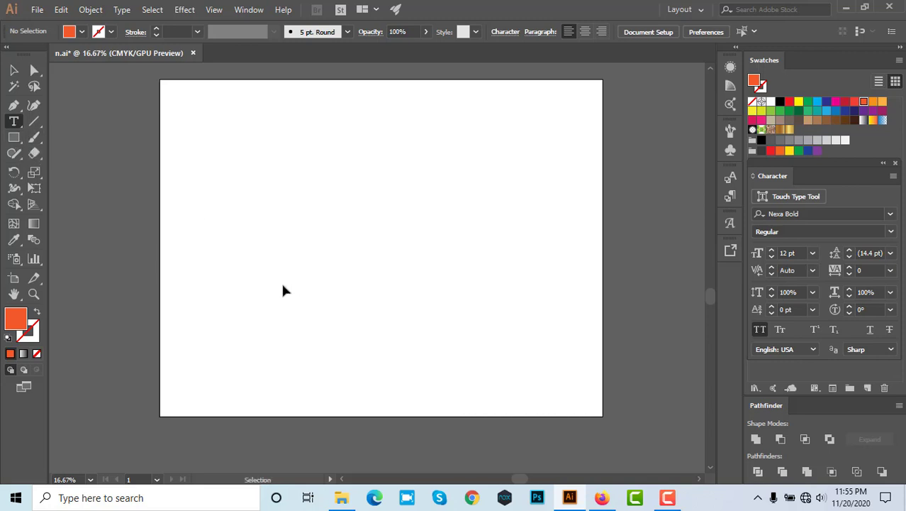
pyautogui.click(371, 268)
pyautogui.press('Escape')
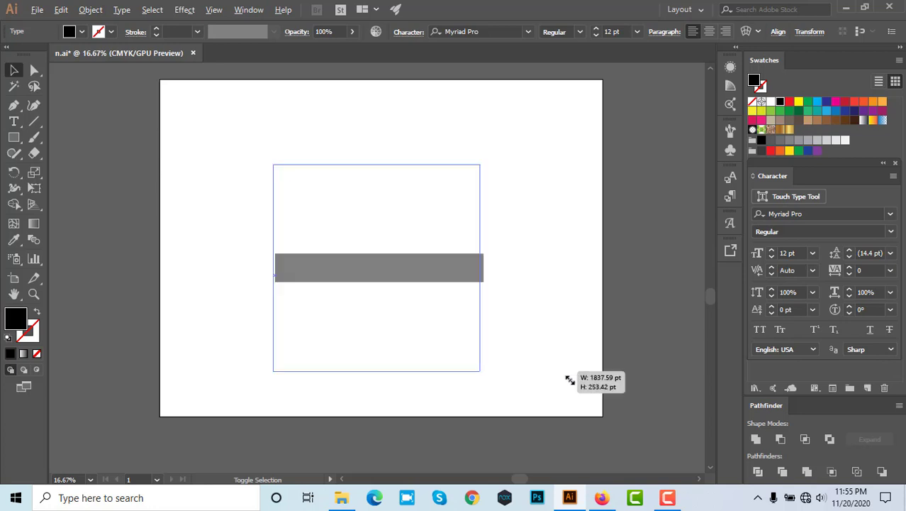
pyautogui.click(506, 322)
pyautogui.scroll(1, 506, 321)
pyautogui.click(458, 261)
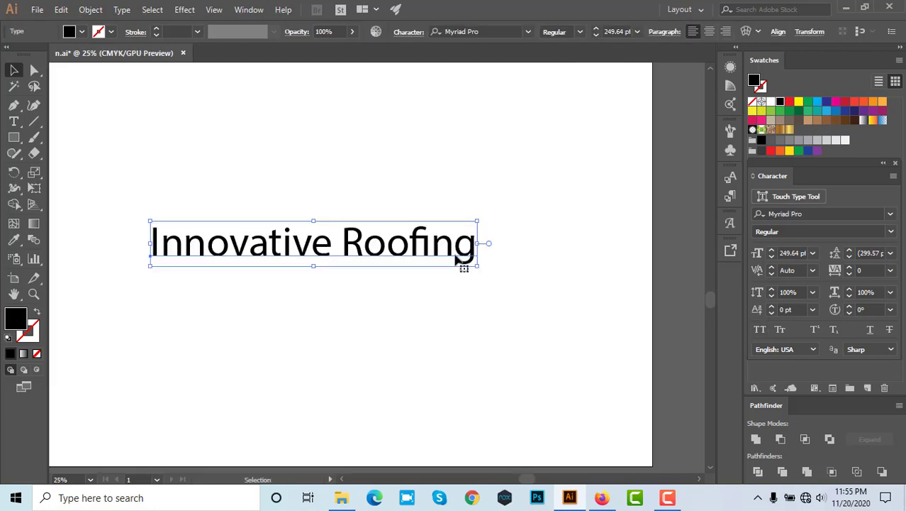
# Step: Set the text in all-caps Nexa Bold and remove the word ROOFING from it
pyautogui.click(759, 331)
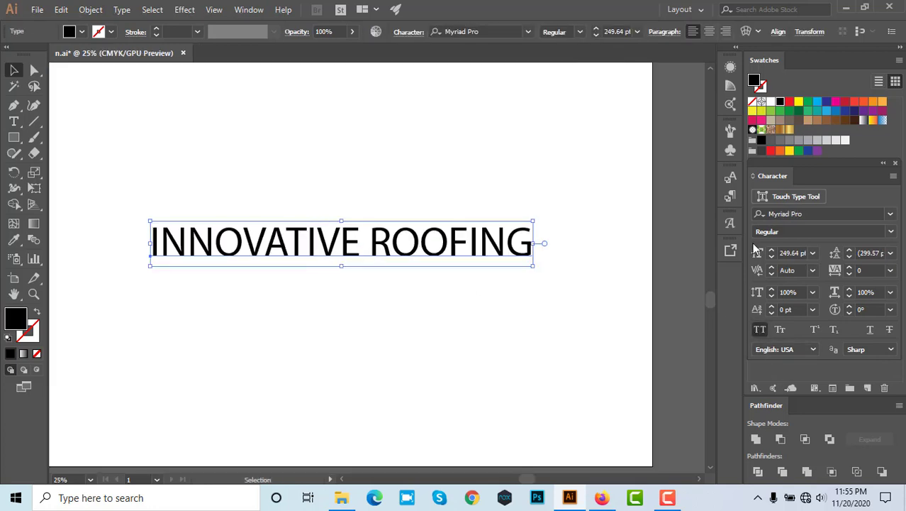
pyautogui.doubleClick(419, 238)
pyautogui.moveTo(403, 241); pyautogui.dragTo(587, 252)
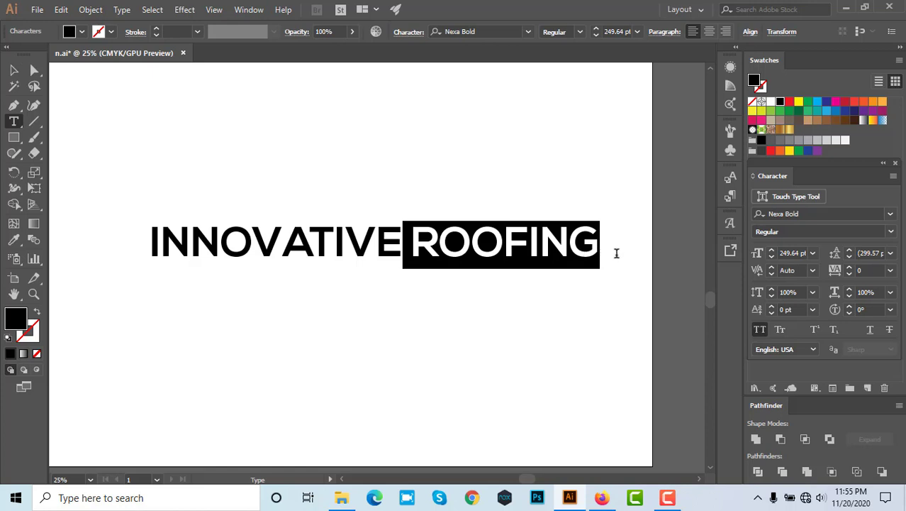
pyautogui.press('BackSpace')
pyautogui.press('Escape')
# Step: Add "ROOFING" as a separate text object below INNOVATIVE
pyautogui.click(10, 121)
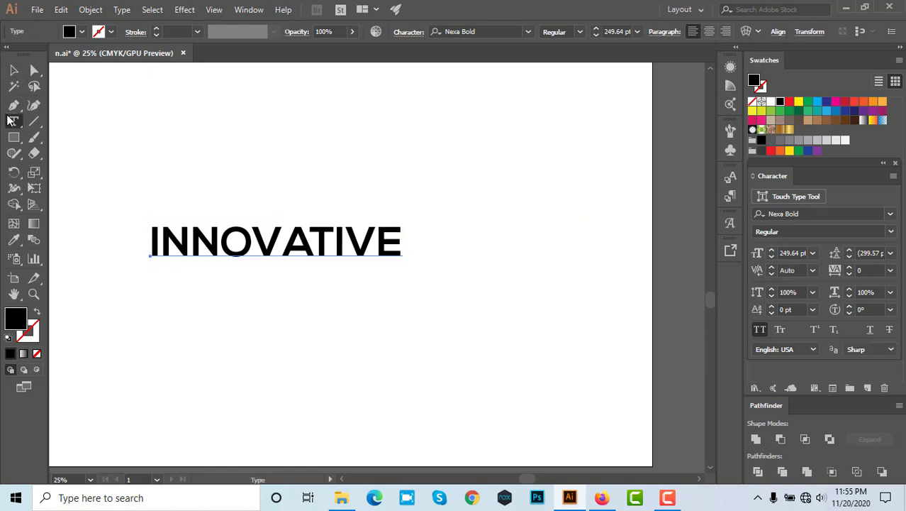
pyautogui.scroll(-2, 207, 237)
pyautogui.click(246, 268)
pyautogui.write('ROOFING')
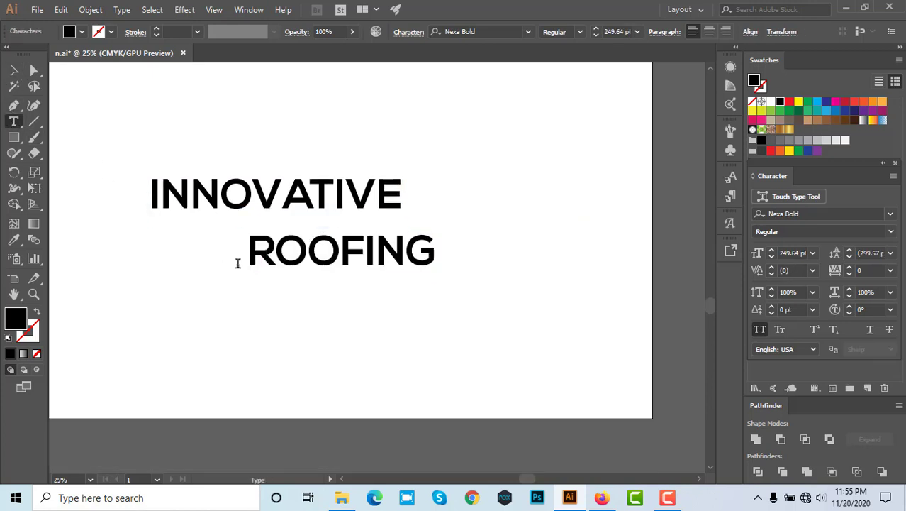
# Step: Convert INNOVATIVE to outlines and centre it horizontally on the artboard
pyautogui.click(14, 70)
pyautogui.rightClick(253, 205)
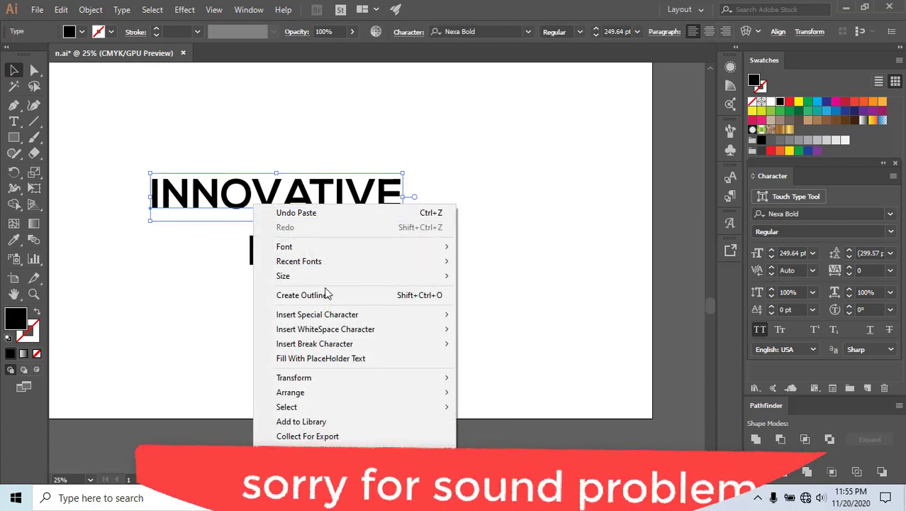
pyautogui.click(297, 297)
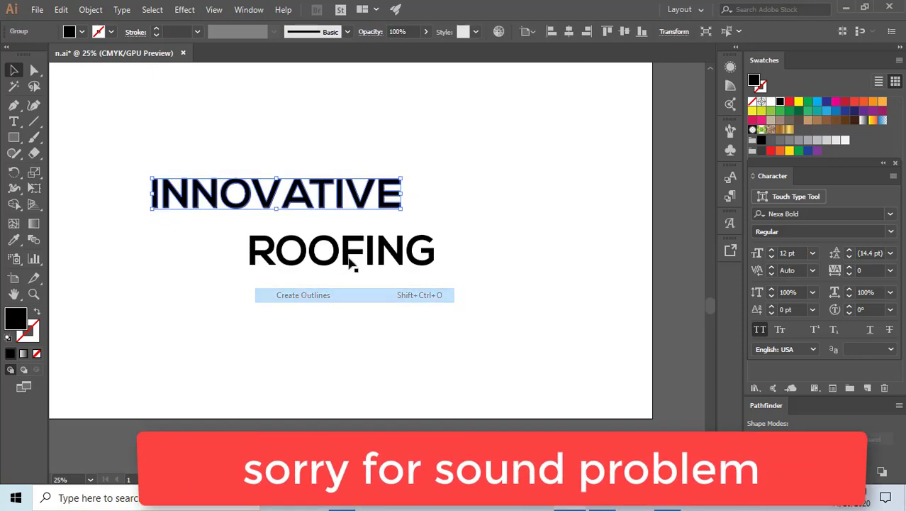
pyautogui.click(568, 31)
pyautogui.click(534, 144)
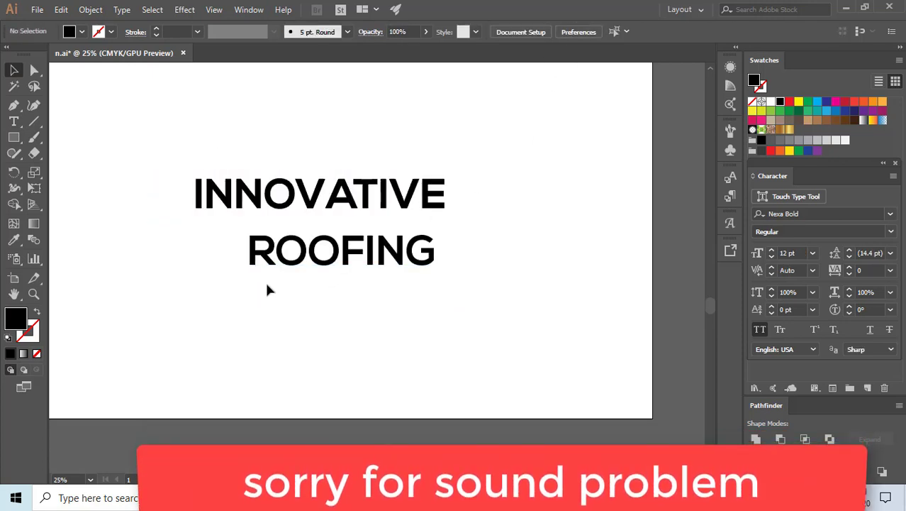
# Step: Scale ROOFING down to about 123 pt directly beneath INNOVATIVE and set its tracking to 400
pyautogui.click(326, 264)
pyautogui.moveTo(436, 281); pyautogui.dragTo(229, 227)
pyautogui.click(330, 285)
pyautogui.scroll(1, 293, 262)
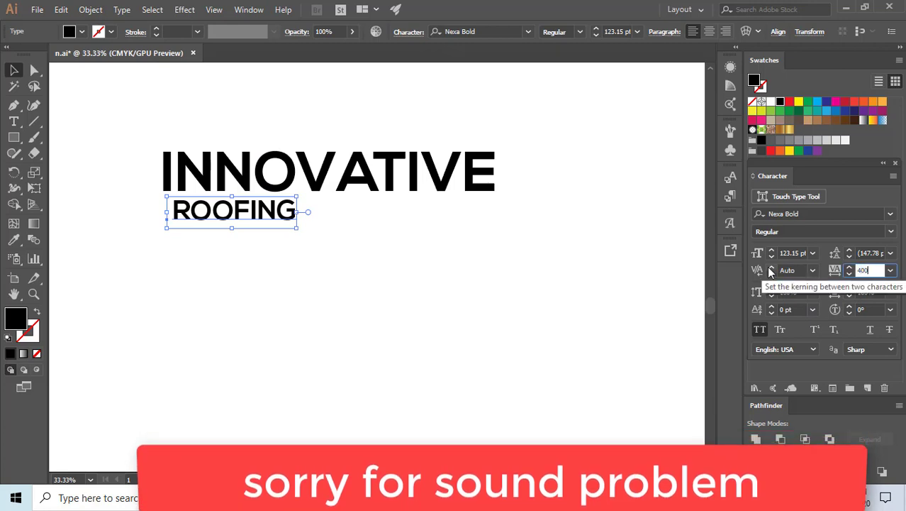
pyautogui.press('Return')
# Step: Convert ROOFING to outlines and centre it horizontally under INNOVATIVE
pyautogui.rightClick(364, 215)
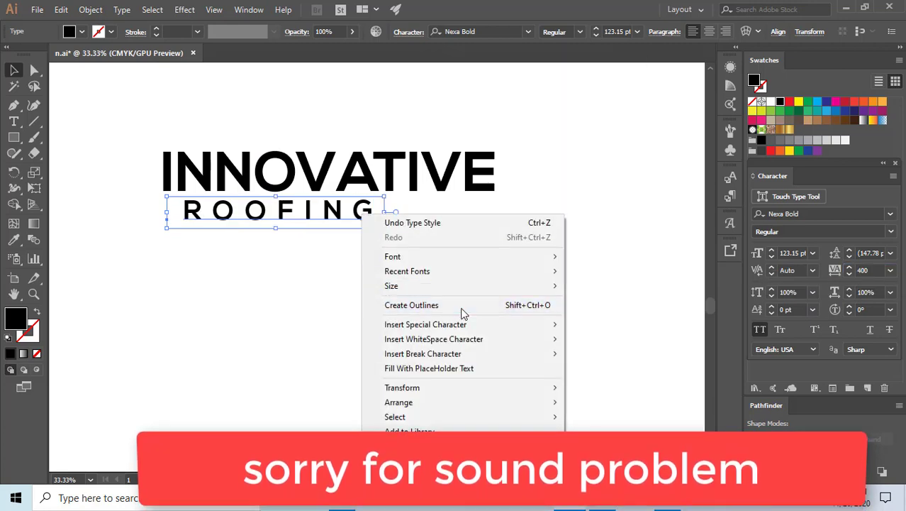
pyautogui.click(463, 305)
pyautogui.moveTo(117, 91); pyautogui.dragTo(418, 202)
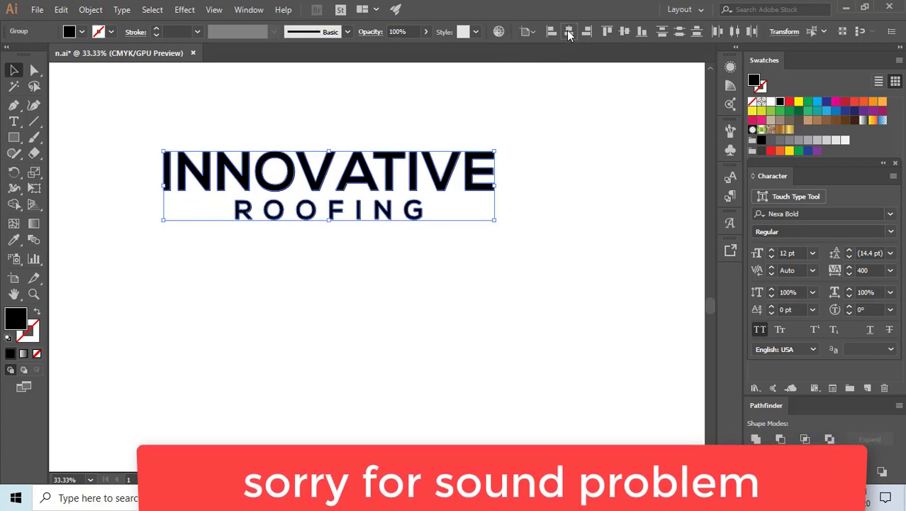
pyautogui.click(340, 217)
# Step: Draw a thin black rectangle left of ROOFING, running from INNOVATIVE's left edge almost to the R
pyautogui.scroll(2, 206, 213)
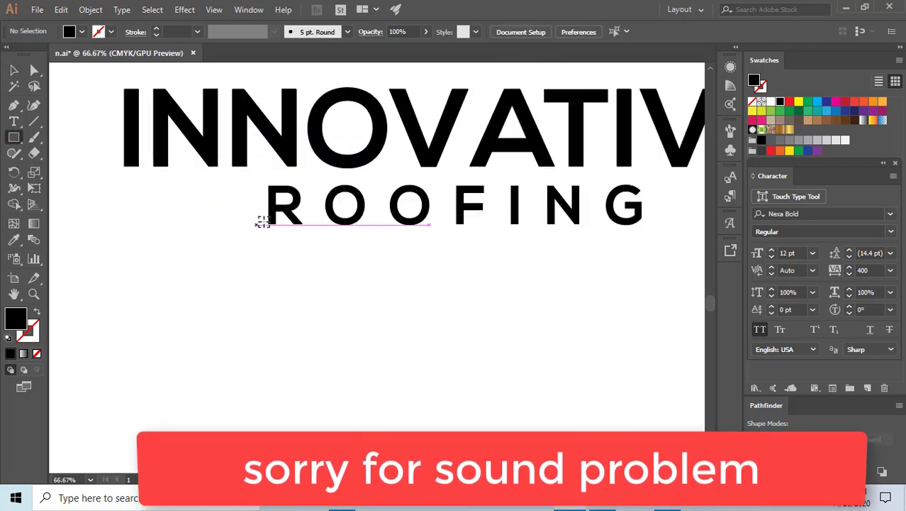
pyautogui.scroll(2, 262, 222)
pyautogui.scroll(-2, 323, 223)
pyautogui.scroll(2, 191, 200)
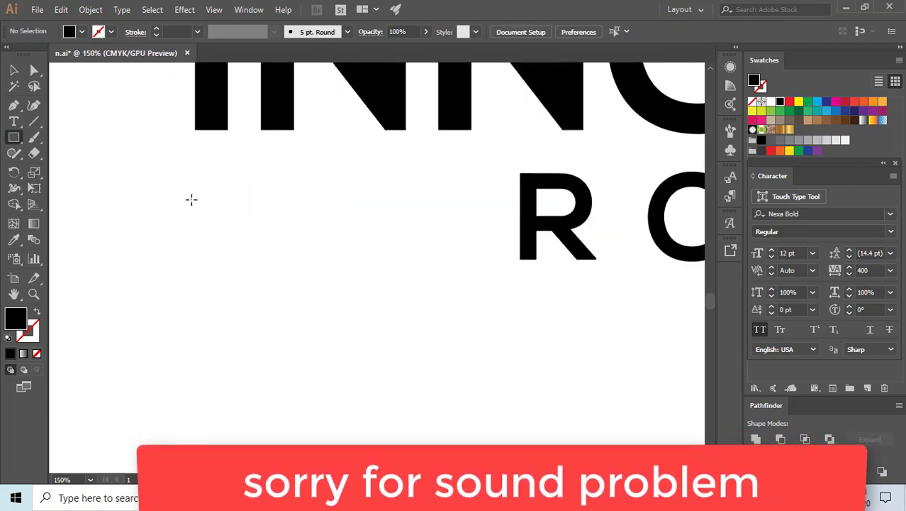
pyautogui.moveTo(196, 199); pyautogui.dragTo(497, 220)
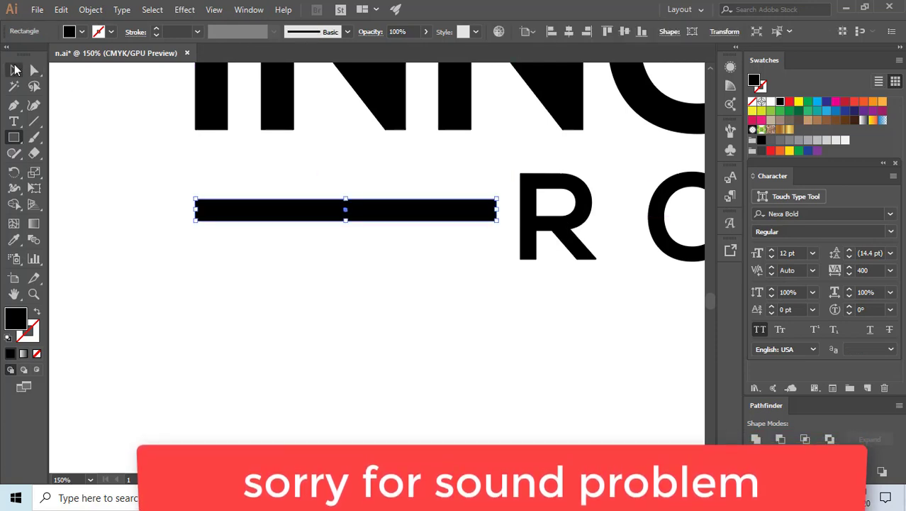
# Step: Move the black bar down slightly so it lines up with the vertical middle of ROOFING
pyautogui.click(15, 70)
pyautogui.click(125, 233)
pyautogui.moveTo(314, 207); pyautogui.dragTo(313, 215)
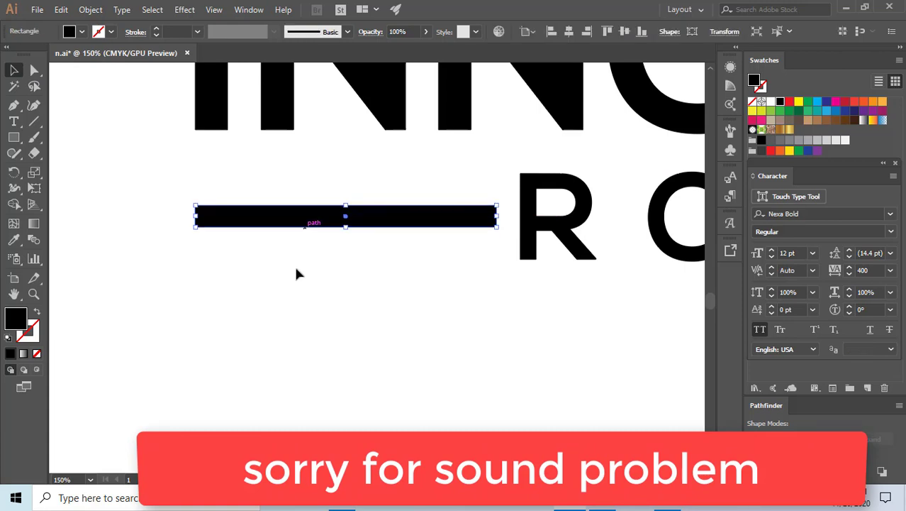
pyautogui.click(295, 269)
pyautogui.scroll(-2, 152, 275)
pyautogui.moveTo(133, 213); pyautogui.dragTo(266, 341)
pyautogui.click(263, 340)
pyautogui.scroll(-1, 149, 292)
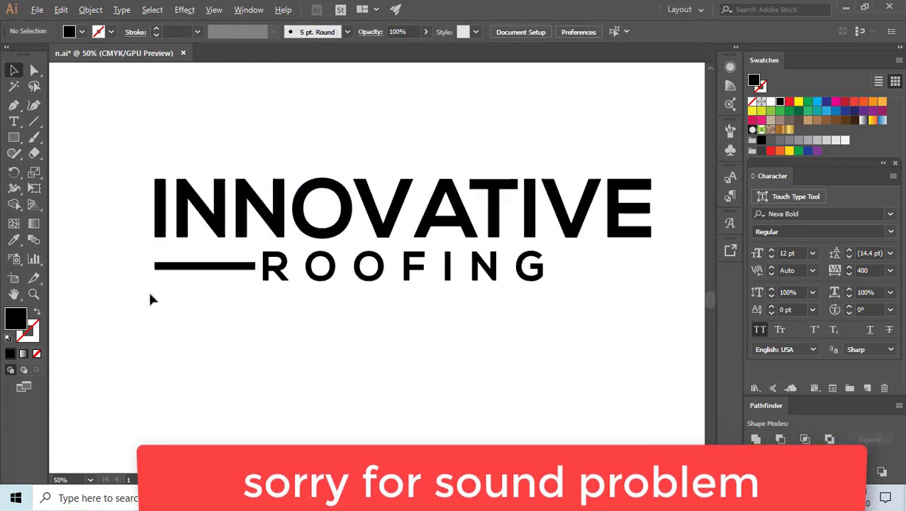
# Step: Duplicate the bar to the right of ROOFING so that it ends flush with INNOVATIVE's right edge
pyautogui.moveTo(200, 268); pyautogui.dragTo(658, 425)
pyautogui.scroll(2, 678, 177)
pyautogui.click(533, 382)
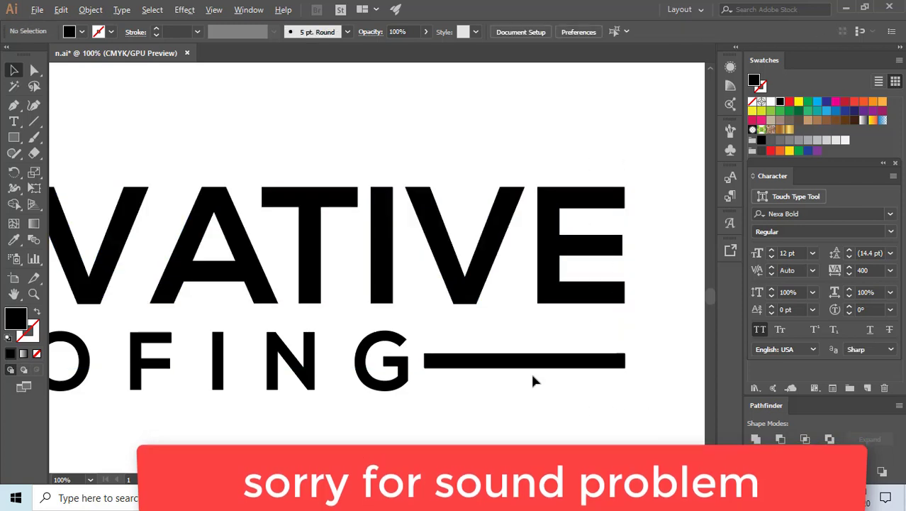
pyautogui.scroll(-1, 510, 372)
pyautogui.scroll(2, 506, 375)
pyautogui.scroll(-1, 500, 382)
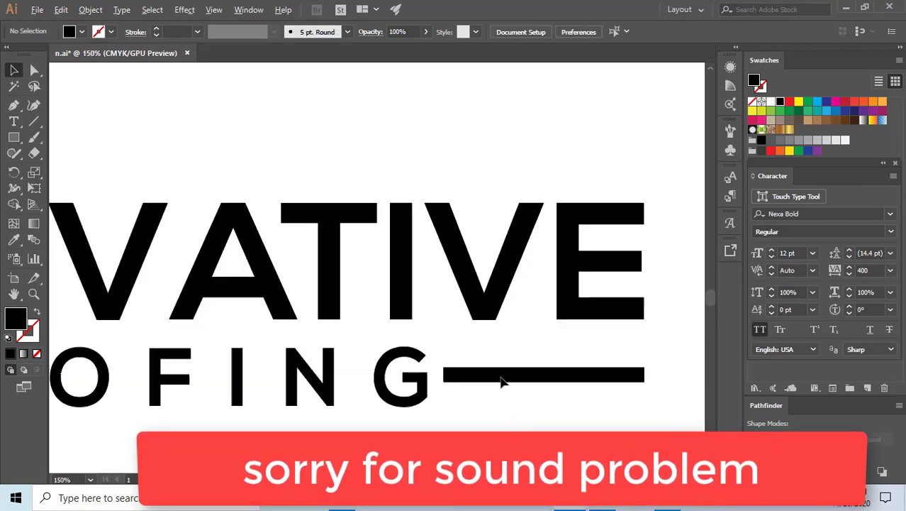
pyautogui.hotkey('ctrl', '0')
# Step: Taper the right-hand bar to a point by moving both outer corner points to its mid-height
pyautogui.press('a')
pyautogui.scroll(3, 599, 342)
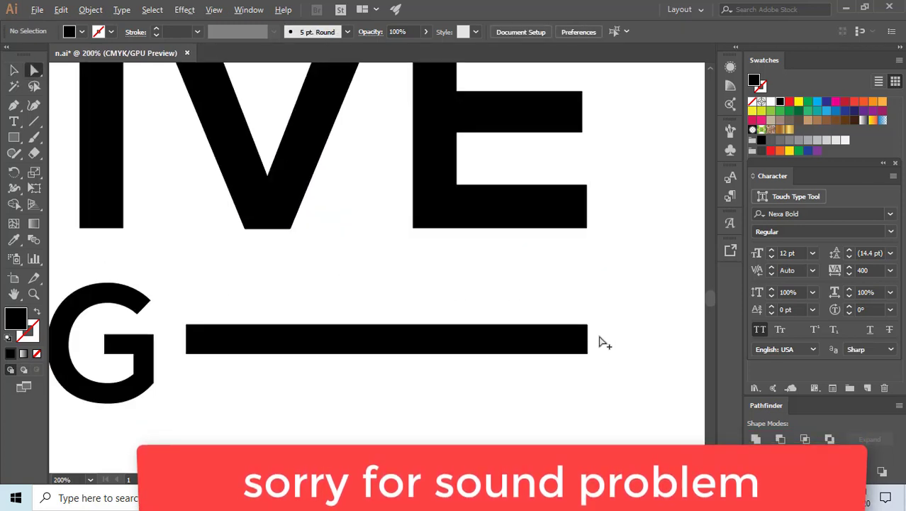
pyautogui.scroll(3, 599, 342)
pyautogui.moveTo(627, 361); pyautogui.dragTo(625, 319)
pyautogui.hotkey('ctrl', 'z')
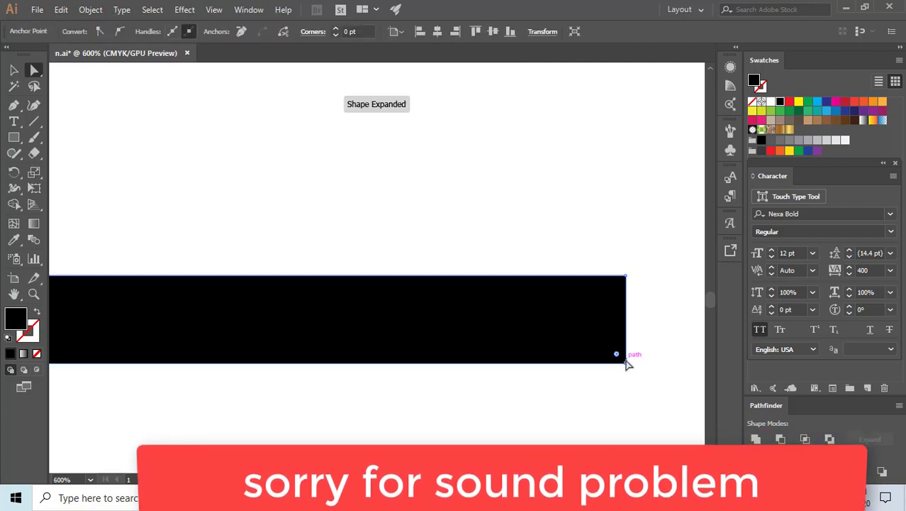
pyautogui.moveTo(628, 363); pyautogui.dragTo(627, 323)
pyautogui.moveTo(626, 276); pyautogui.dragTo(619, 318)
pyautogui.click(620, 318)
pyautogui.scroll(-5, 619, 312)
pyautogui.scroll(-3, 566, 269)
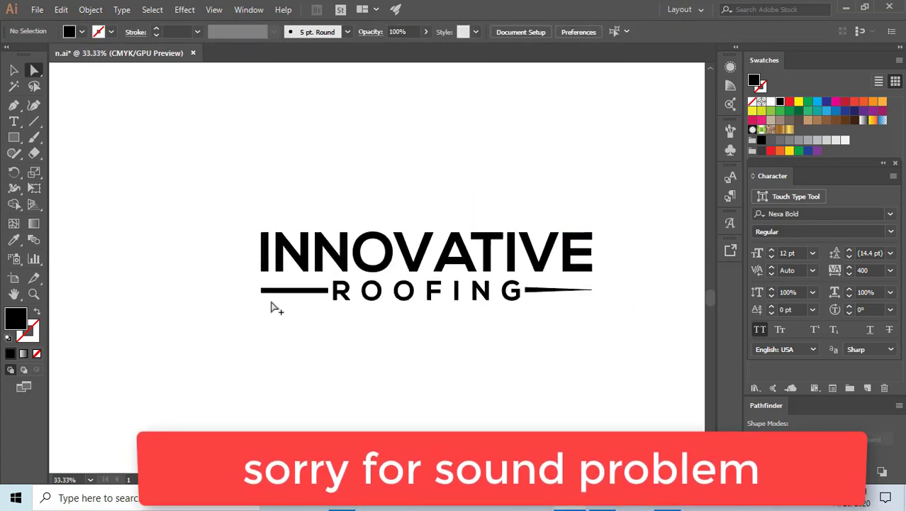
# Step: Taper the left-hand bar to a point at its outer end by bringing both corner points together at mid-height
pyautogui.scroll(5, 270, 306)
pyautogui.moveTo(275, 307); pyautogui.dragTo(275, 281)
pyautogui.moveTo(276, 250); pyautogui.dragTo(276, 283)
pyautogui.click(255, 330)
pyautogui.scroll(-5, 259, 328)
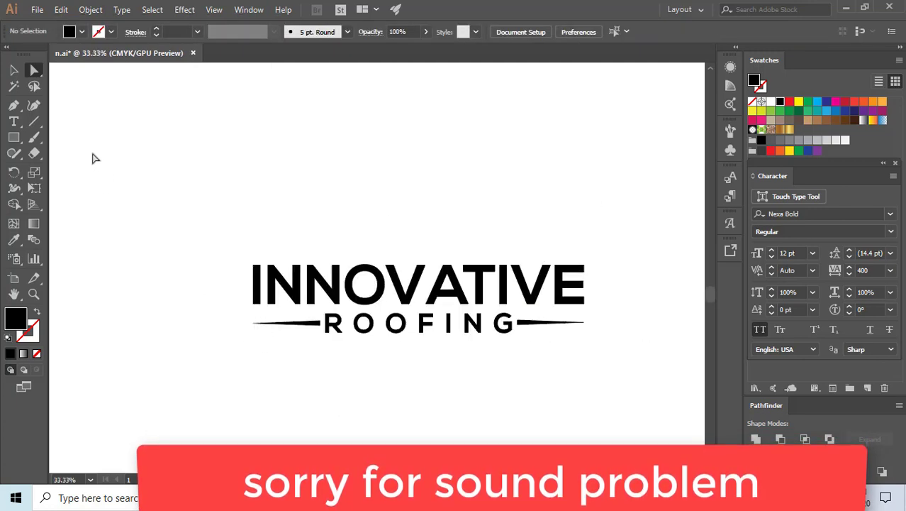
# Step: Group the two words with both tapered bars and centre the group vertically on the artboard
pyautogui.press('v')
pyautogui.moveTo(217, 231); pyautogui.dragTo(600, 376)
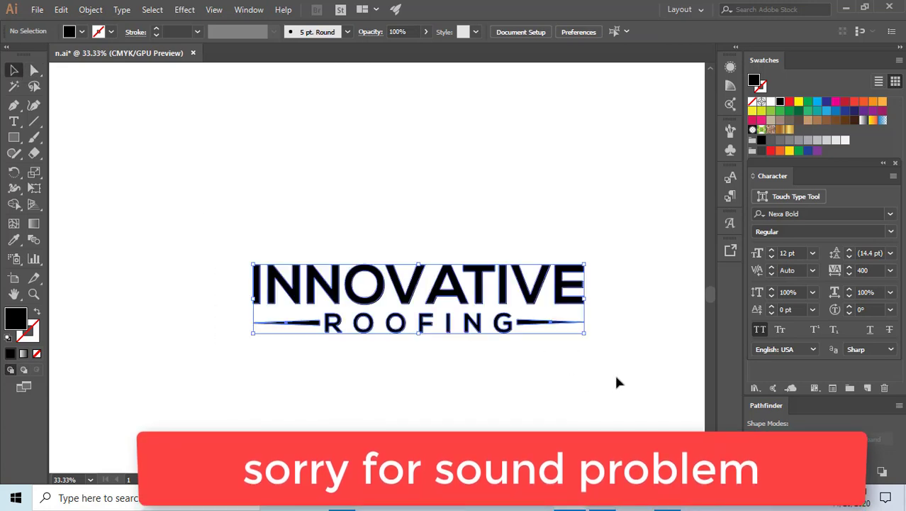
pyautogui.click(616, 384)
pyautogui.moveTo(228, 216); pyautogui.dragTo(633, 377)
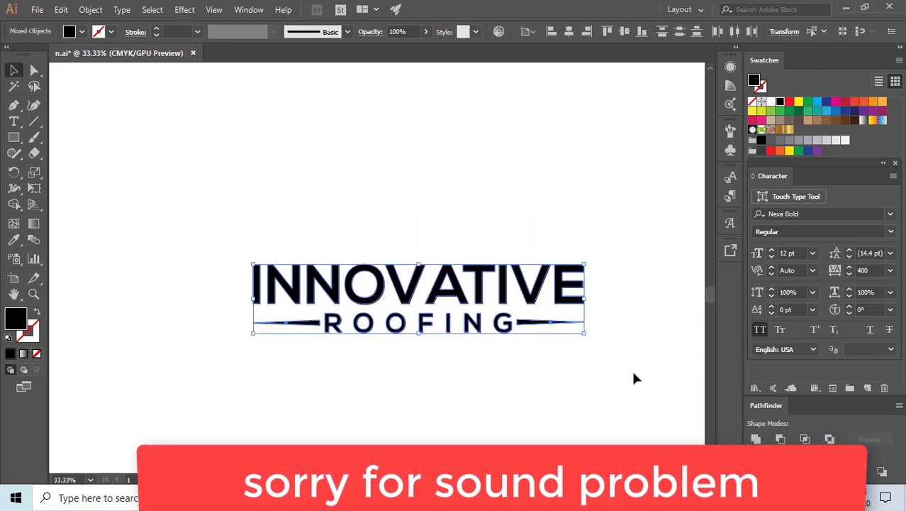
pyautogui.hotkey('ctrl', 'g')
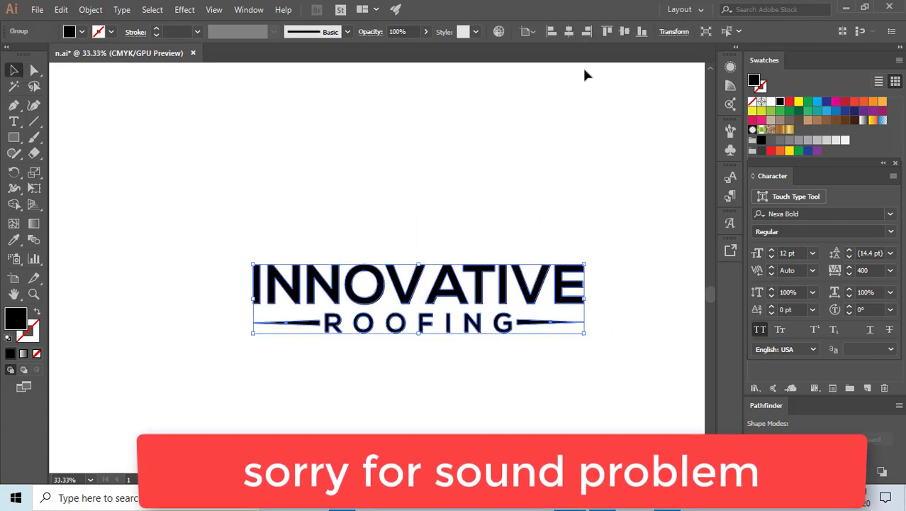
pyautogui.click(624, 31)
pyautogui.click(592, 428)
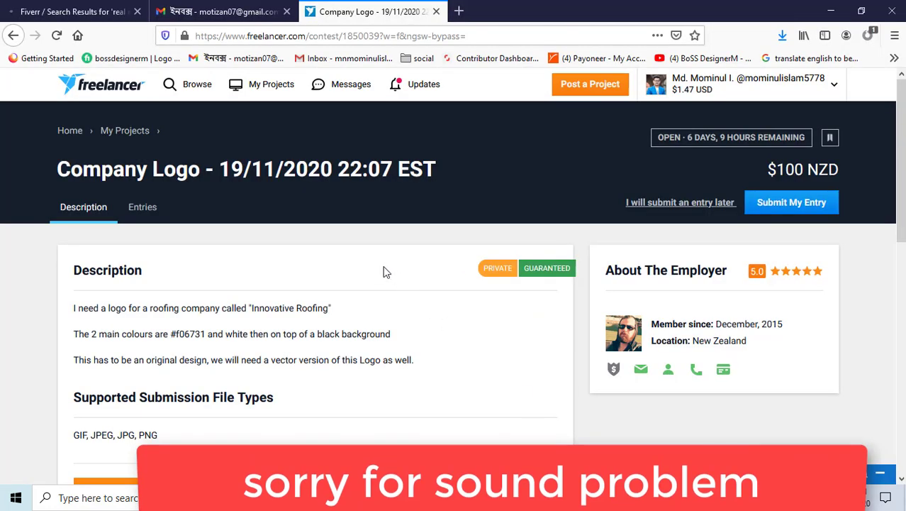
# Step: Copy the colour code f06731 from the contest brief in the browser and return to Illustrator
pyautogui.doubleClick(189, 334)
pyautogui.rightClick(189, 336)
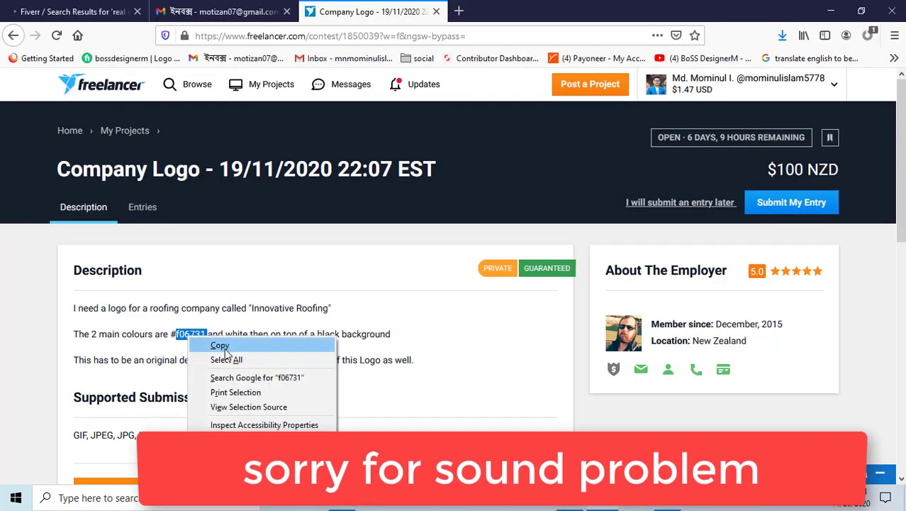
pyautogui.click(213, 347)
pyautogui.hotkey('alt', 'Tab')
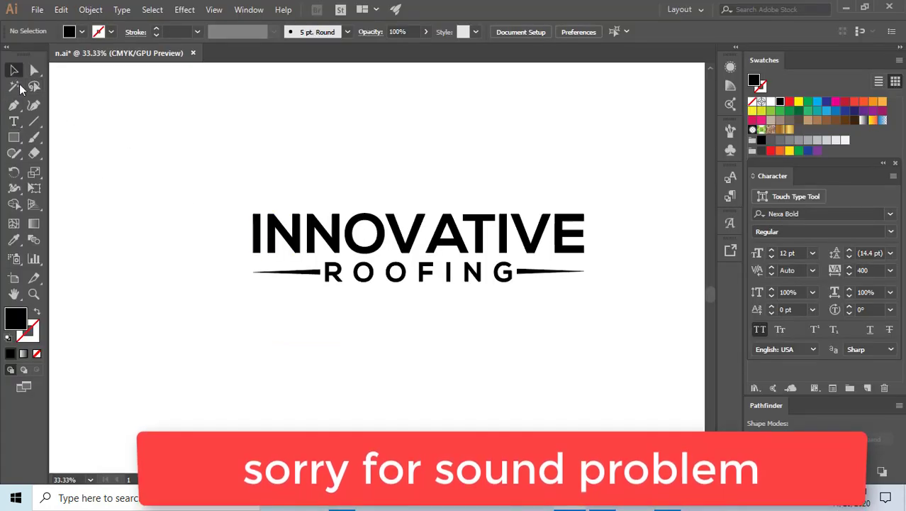
# Step: Ungroup the logo and fill the word INNOVATIVE with the colour #f06731
pyautogui.click(344, 259)
pyautogui.rightClick(341, 251)
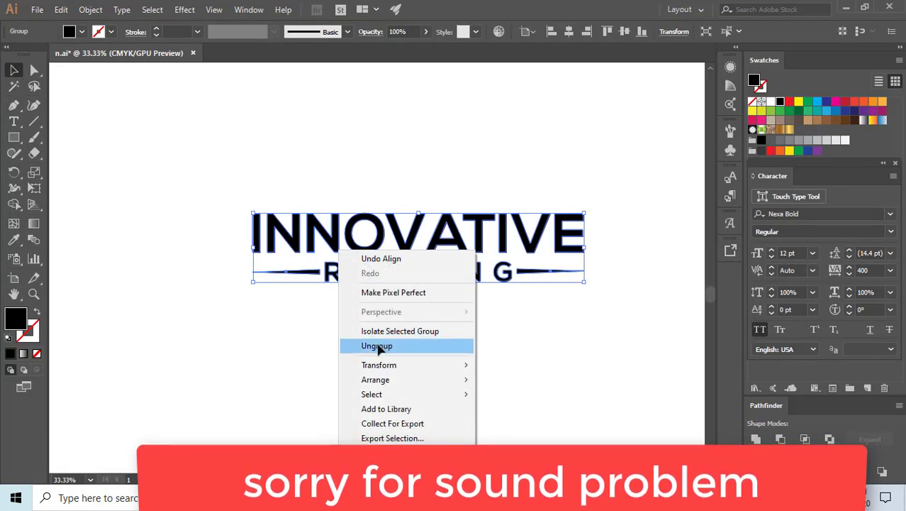
pyautogui.click(376, 346)
pyautogui.click(386, 341)
pyautogui.click(574, 236)
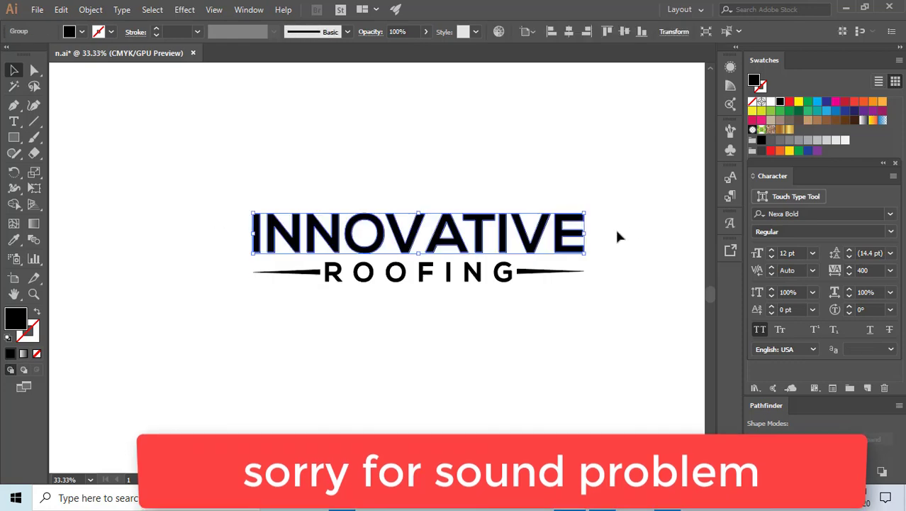
pyautogui.doubleClick(756, 83)
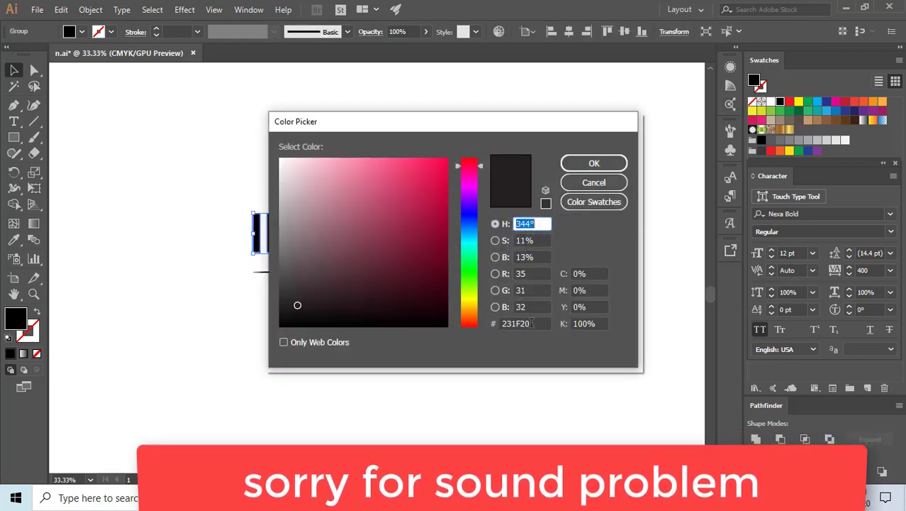
pyautogui.click(538, 324)
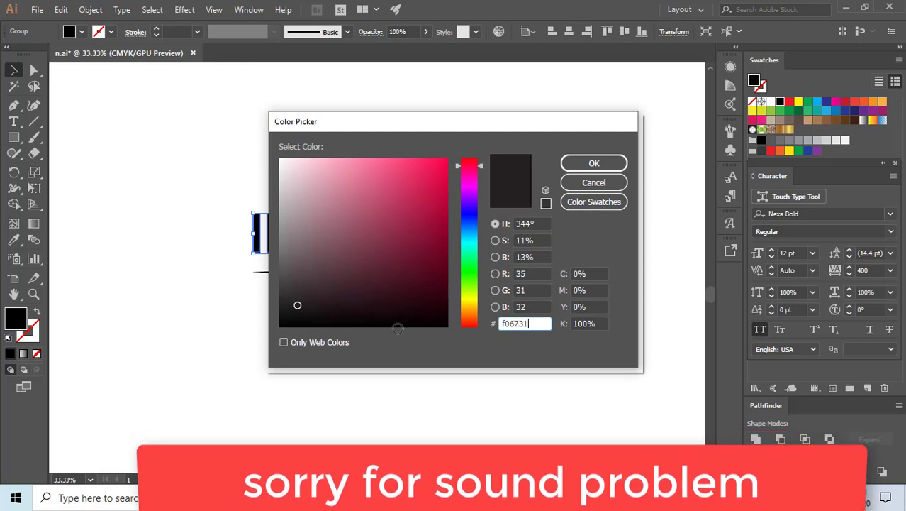
pyautogui.click(594, 163)
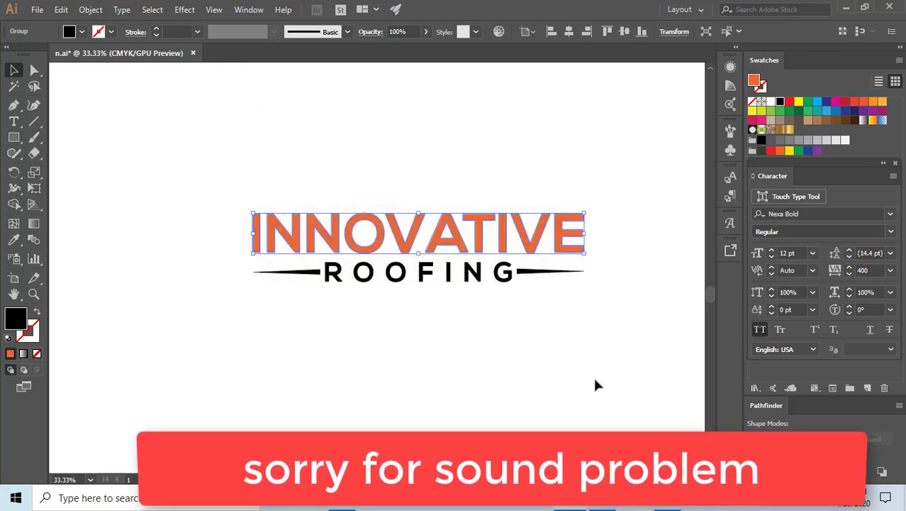
pyautogui.click(293, 205)
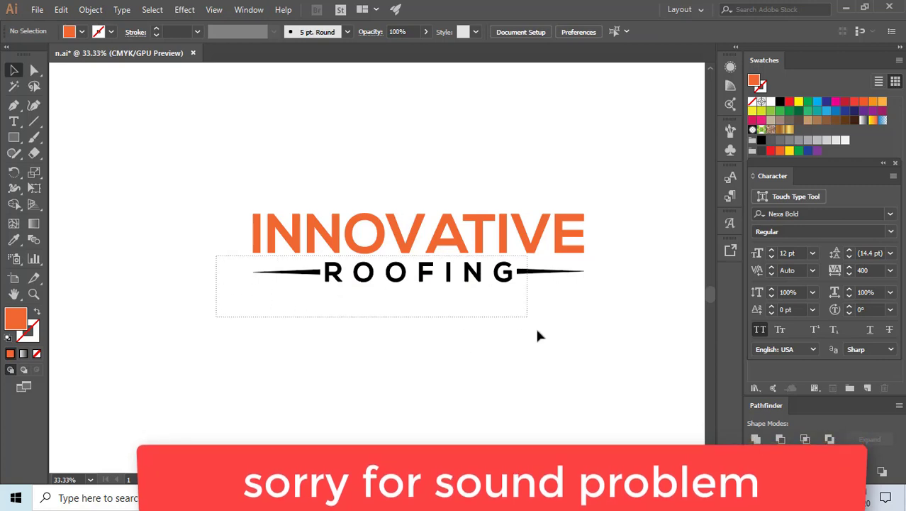
# Step: Fill the word ROOFING and both tapered bars with dark grey
pyautogui.moveTo(537, 330); pyautogui.dragTo(543, 334)
pyautogui.click(780, 141)
pyautogui.moveTo(200, 142)
pyautogui.mouseDown()
pyautogui.moveTo(428, 273)
pyautogui.moveTo(626, 334)
pyautogui.mouseUp()
pyautogui.hotkey('ctrl', 'shift', 'o')
pyautogui.click(491, 367)
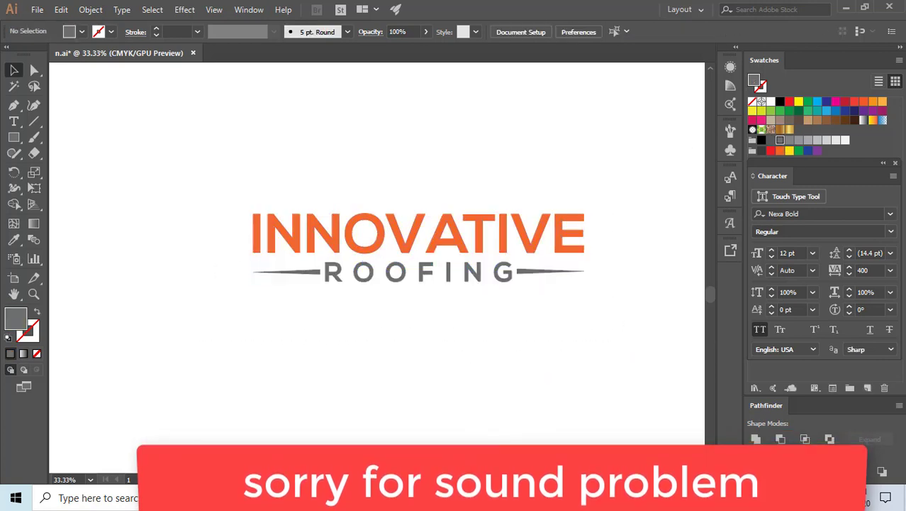
# Step: Switch to the browser to look at the other entries in the contest, and return to Illustrator
pyautogui.hotkey('alt', 'Tab')
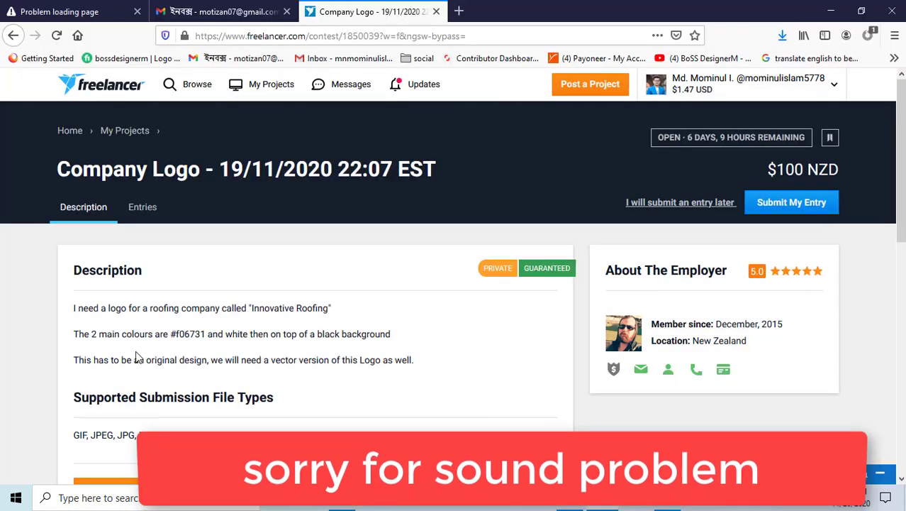
pyautogui.click(142, 206)
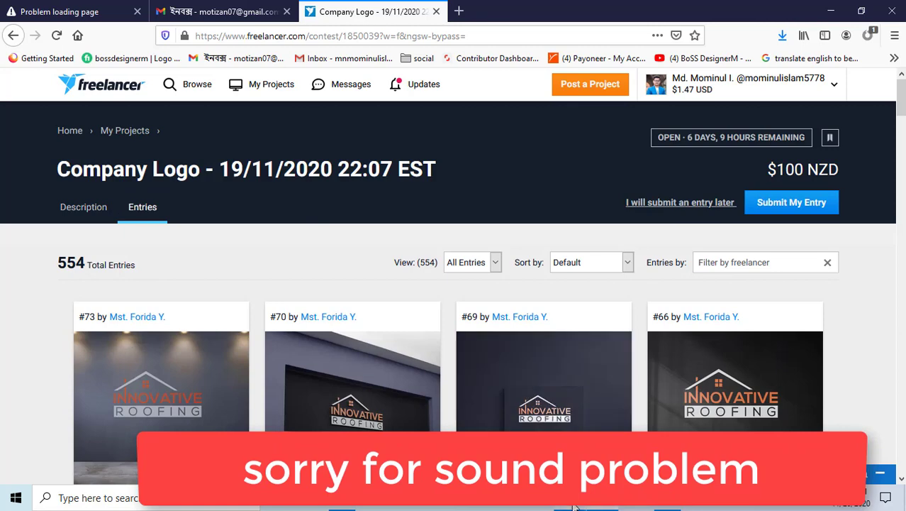
pyautogui.hotkey('alt', 'Tab')
pyautogui.hotkey('ctrl', '-')
pyautogui.hotkey('ctrl', '-')
pyautogui.hotkey('ctrl', '-')
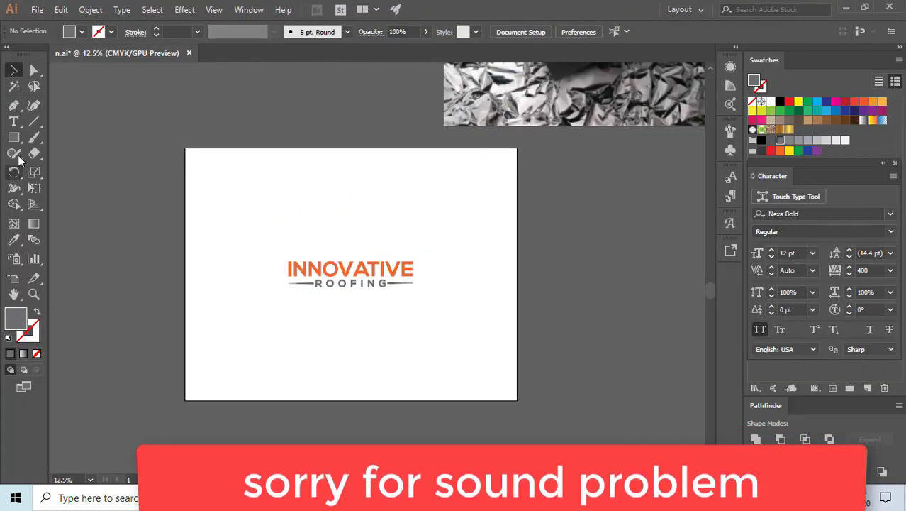
pyautogui.click(17, 142)
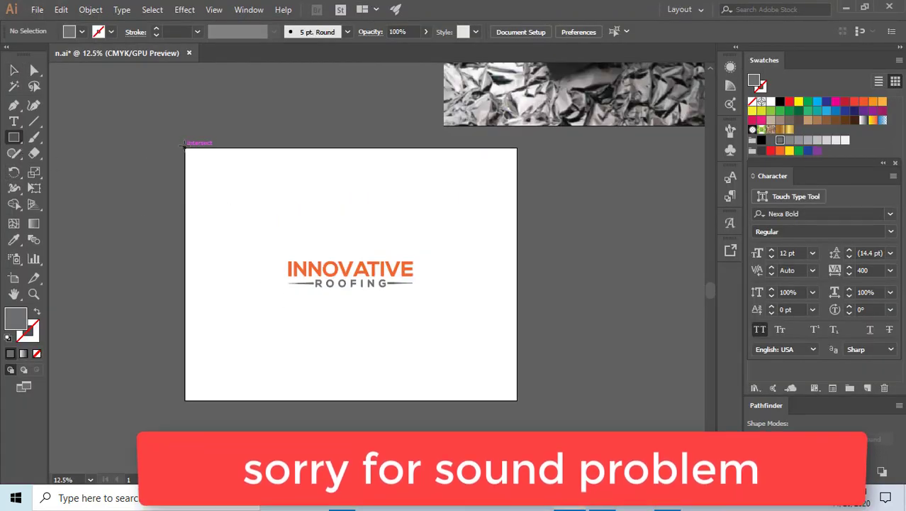
pyautogui.moveTo(184, 144); pyautogui.dragTo(491, 347)
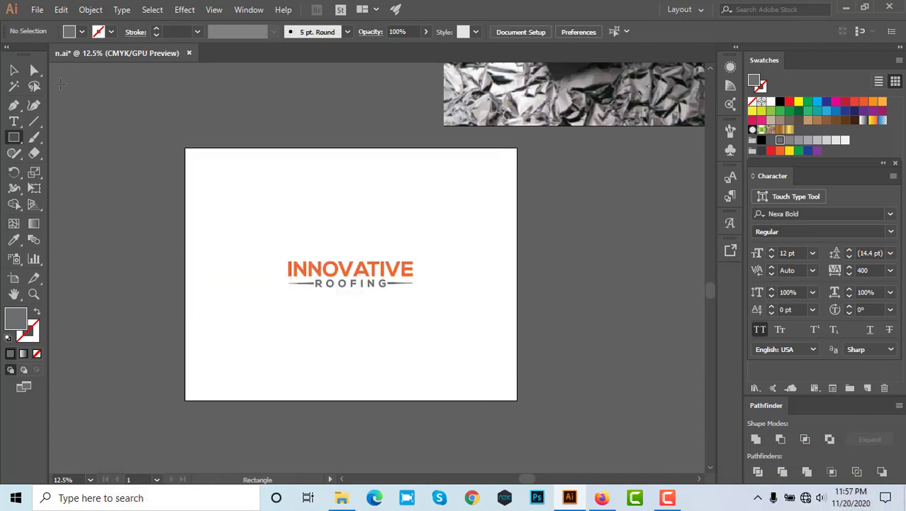
pyautogui.press('v')
# Step: Move the complete INNOVATIVE ROOFING wordmark down to the lower part of the artboard, leaving room for a symbol above it
pyautogui.scroll(3, 305, 258)
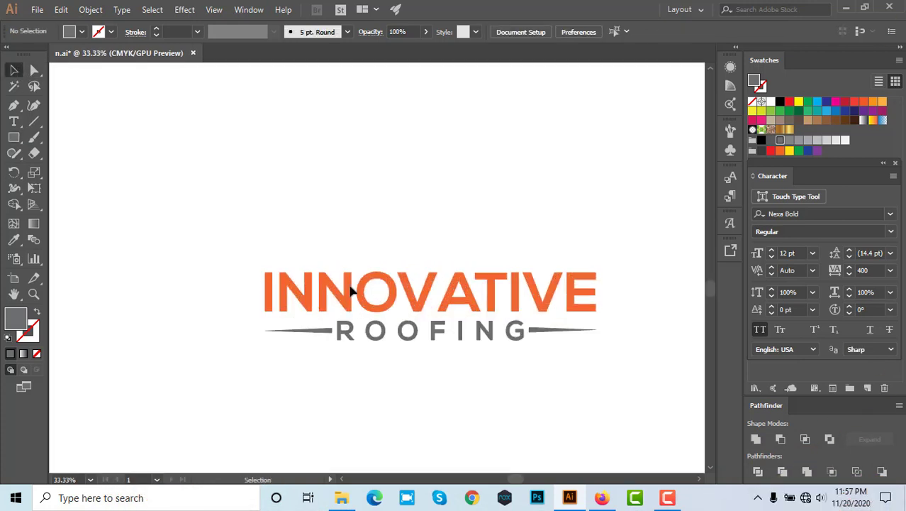
pyautogui.scroll(-2, 351, 290)
pyautogui.doubleClick(365, 312)
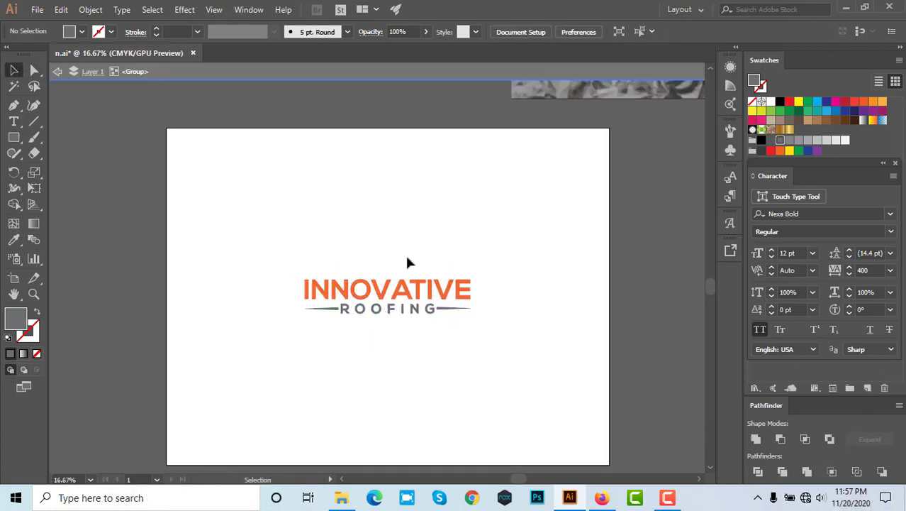
pyautogui.press('Escape')
pyautogui.moveTo(405, 263); pyautogui.dragTo(400, 325)
pyautogui.click(416, 278)
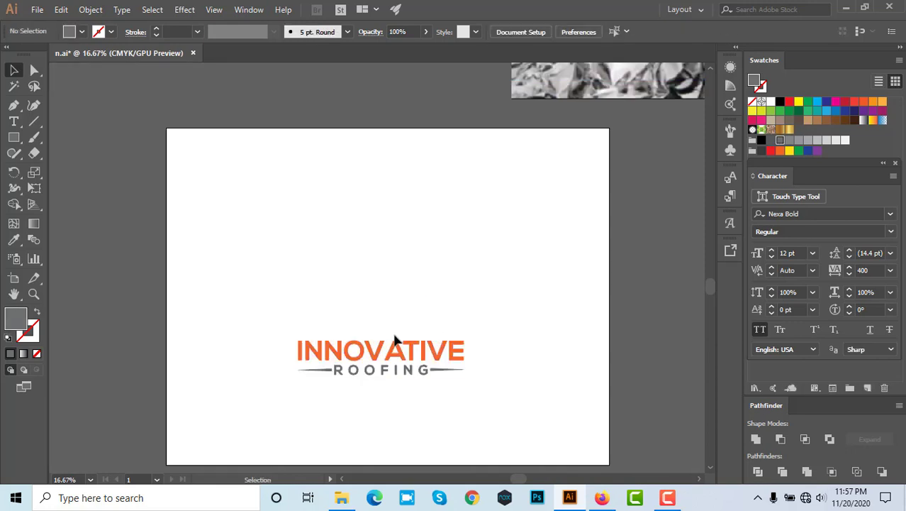
pyautogui.scroll(-1, 374, 296)
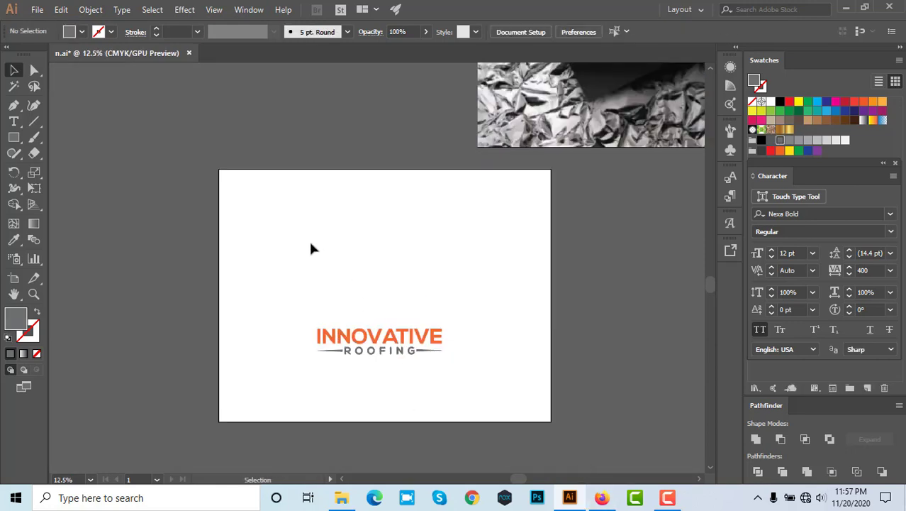
# Step: Draw a closed roof-shaped chevron above the wordmark with the Pen tool, its left slope about 831 pt long and its underside notched inward
pyautogui.scroll(1, 309, 247)
pyautogui.click(14, 106)
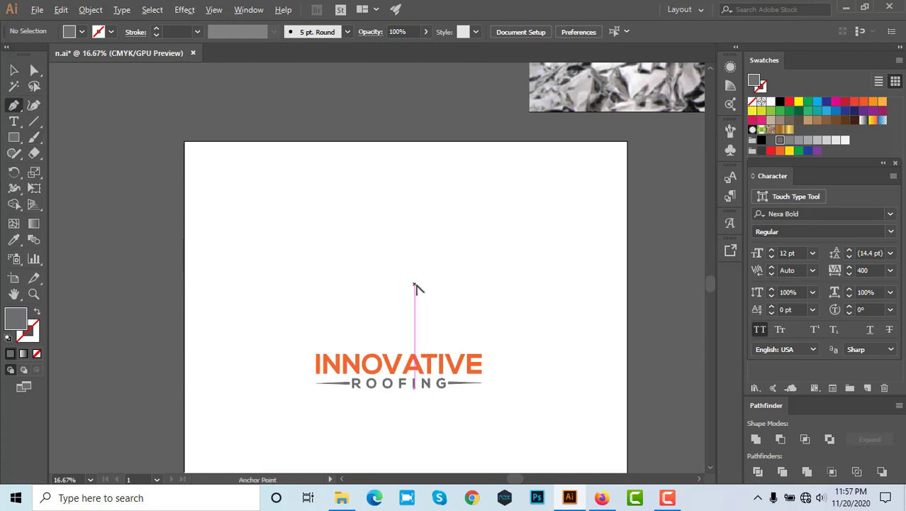
pyautogui.scroll(2, 415, 289)
pyautogui.scroll(-1, 306, 303)
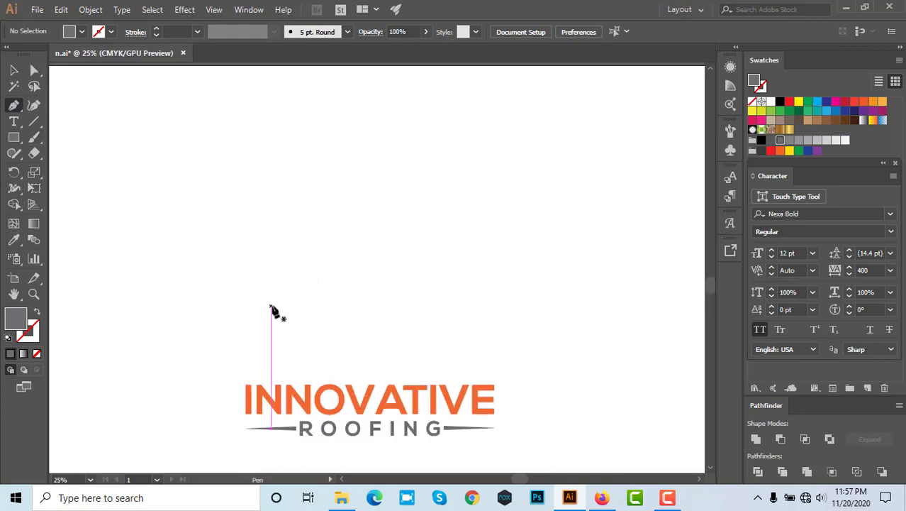
pyautogui.click(271, 305)
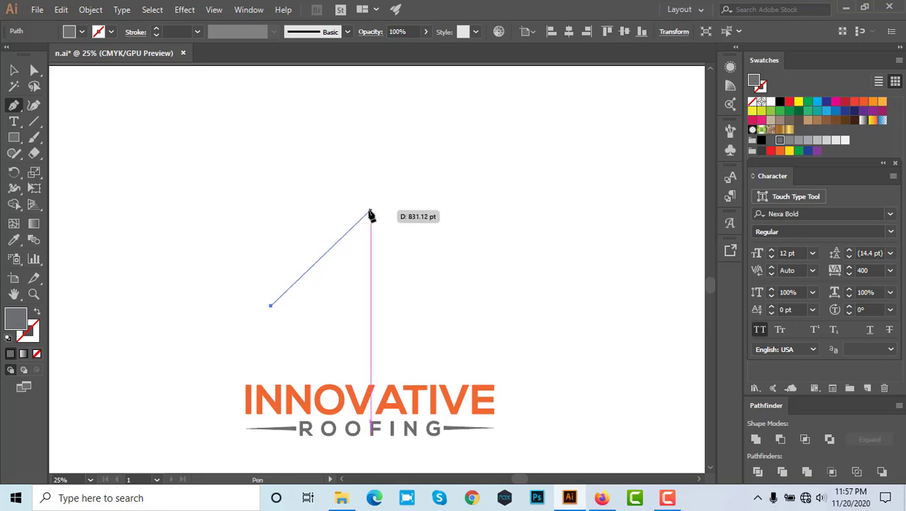
pyautogui.click(370, 211)
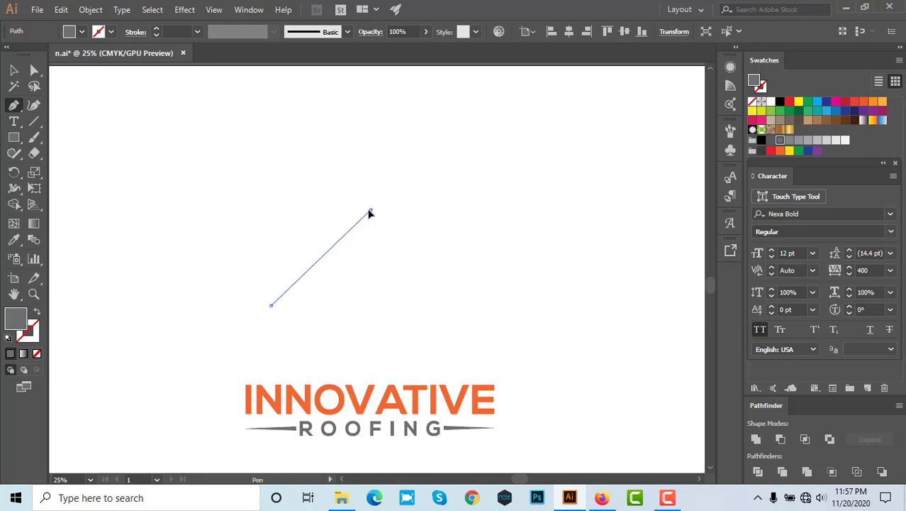
pyautogui.click(464, 307)
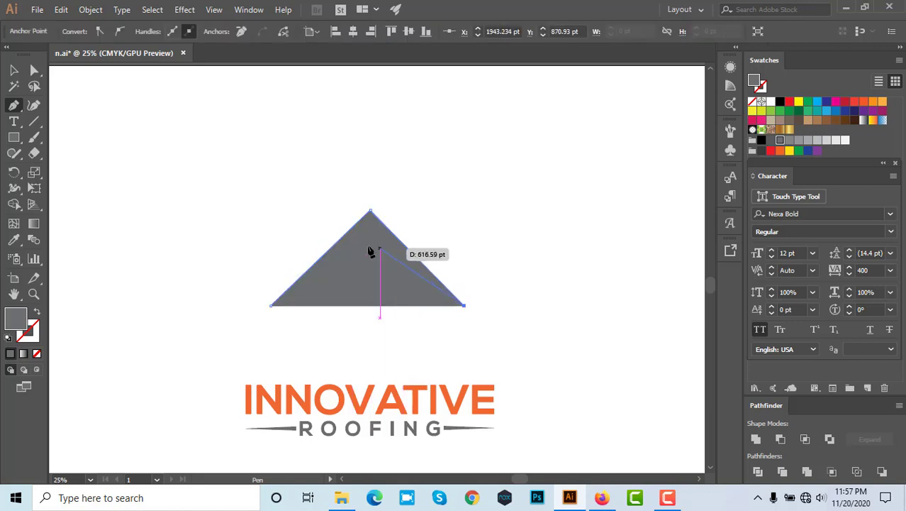
pyautogui.scroll(2, 359, 250)
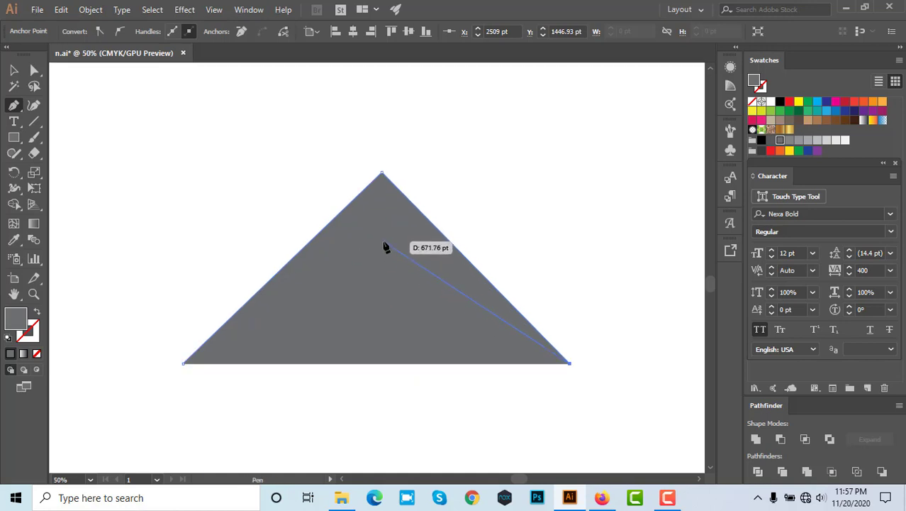
pyautogui.click(383, 243)
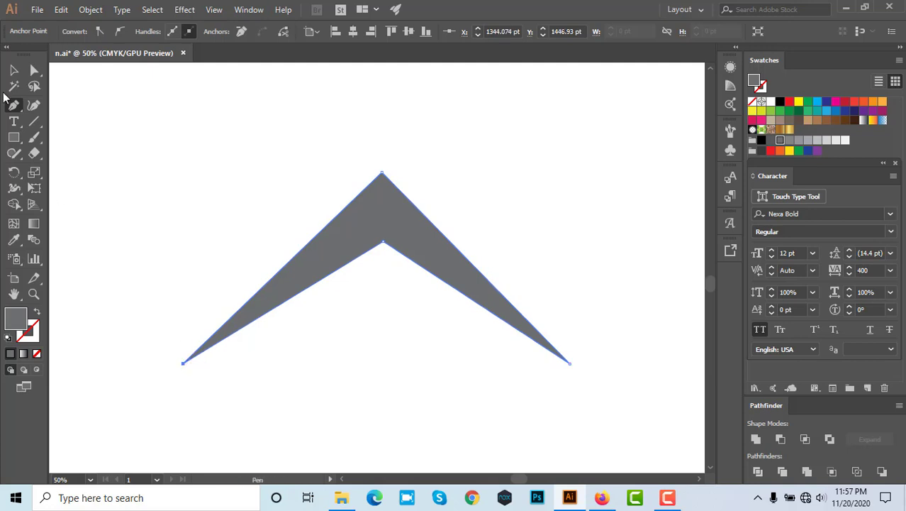
pyautogui.press('v')
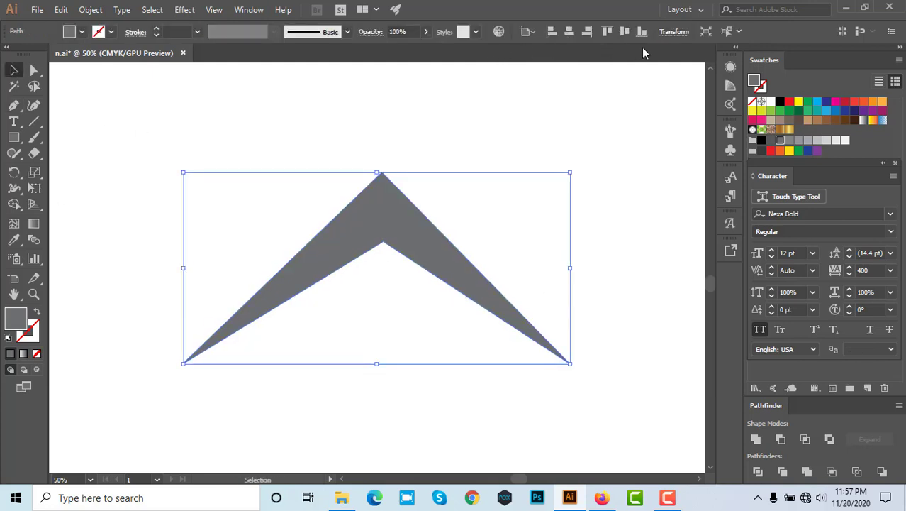
# Step: Shift the chevron's peak and inner notch point left to the middle of its width, and centre the shape horizontally on the artboard
pyautogui.scroll(3, 374, 186)
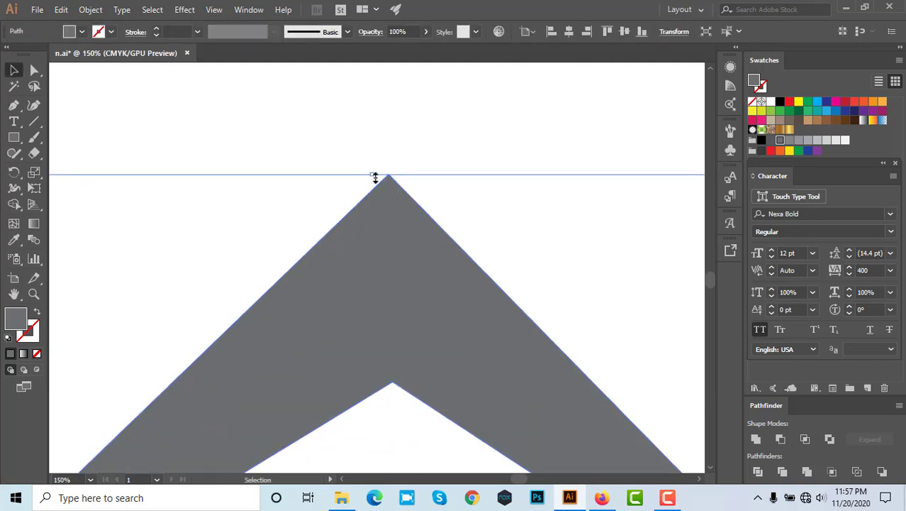
pyautogui.scroll(-1, 375, 178)
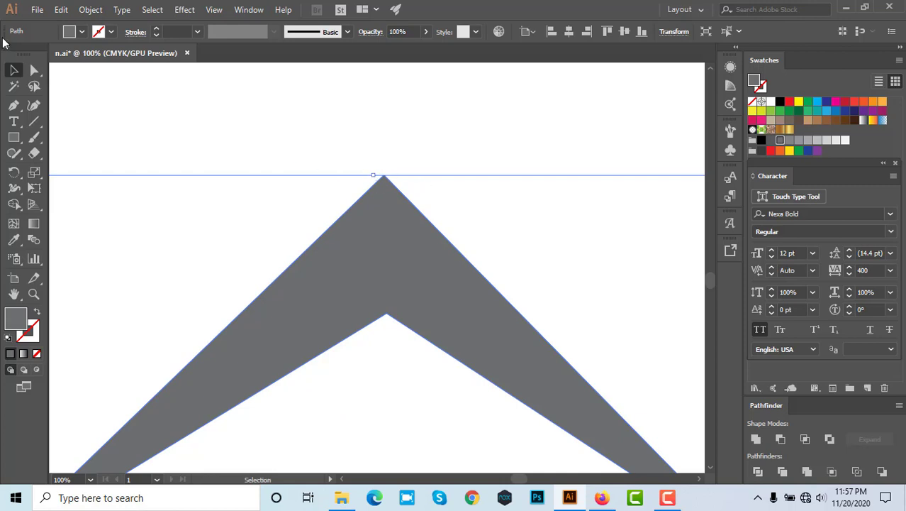
pyautogui.click(34, 70)
pyautogui.scroll(2, 350, 186)
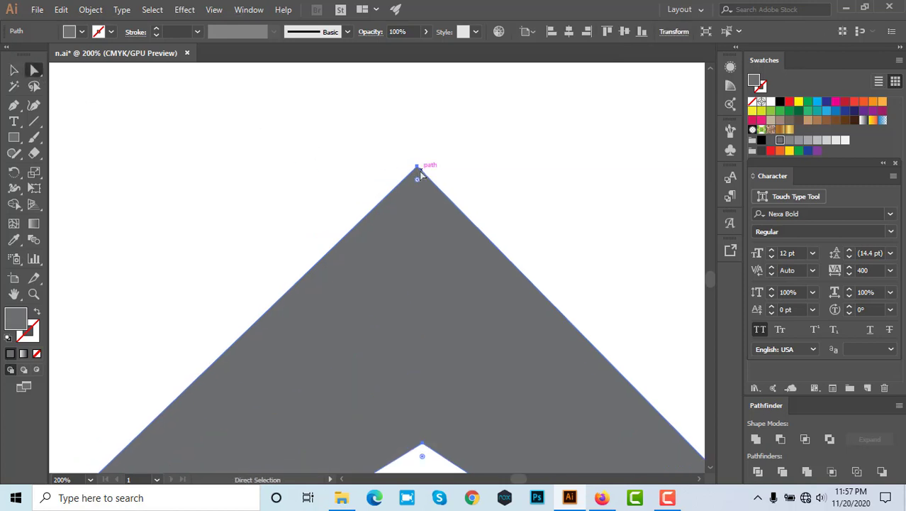
pyautogui.moveTo(417, 170); pyautogui.dragTo(403, 168)
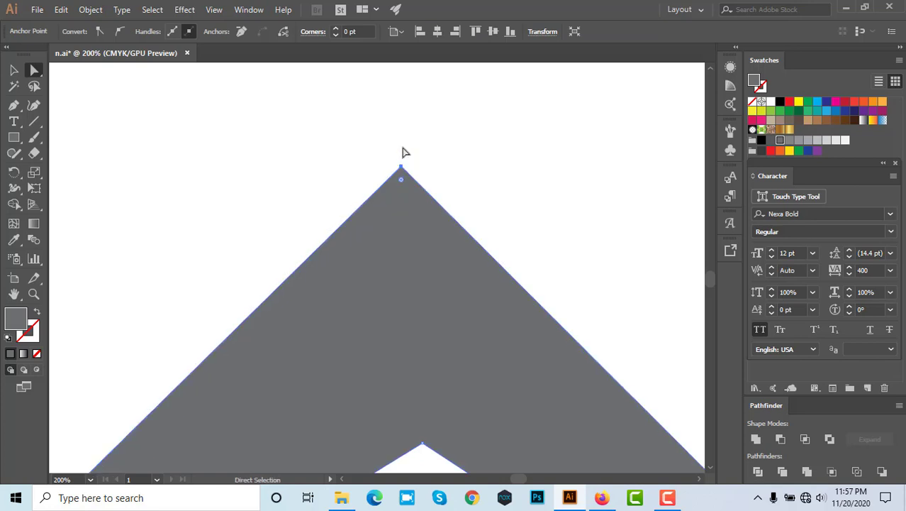
pyautogui.scroll(-2, 405, 149)
pyautogui.moveTo(413, 296); pyautogui.dragTo(401, 295)
pyautogui.click(13, 71)
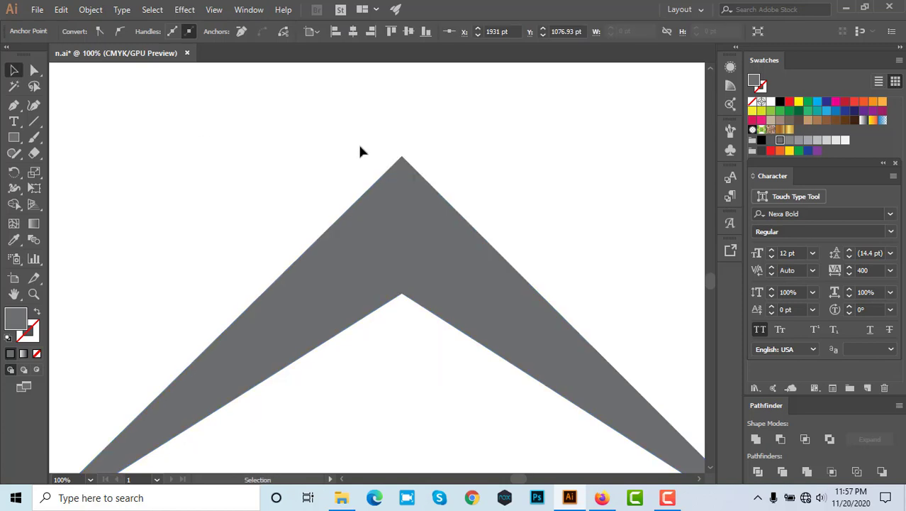
pyautogui.scroll(-2, 360, 152)
pyautogui.click(571, 34)
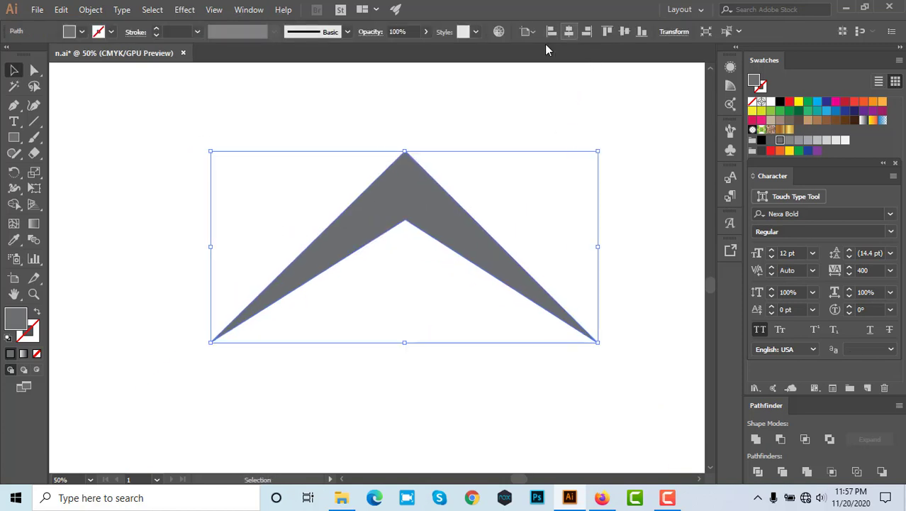
# Step: Nudge the chevron's peak and inner notch point slightly left to line them up on its vertical centre
pyautogui.click(360, 166)
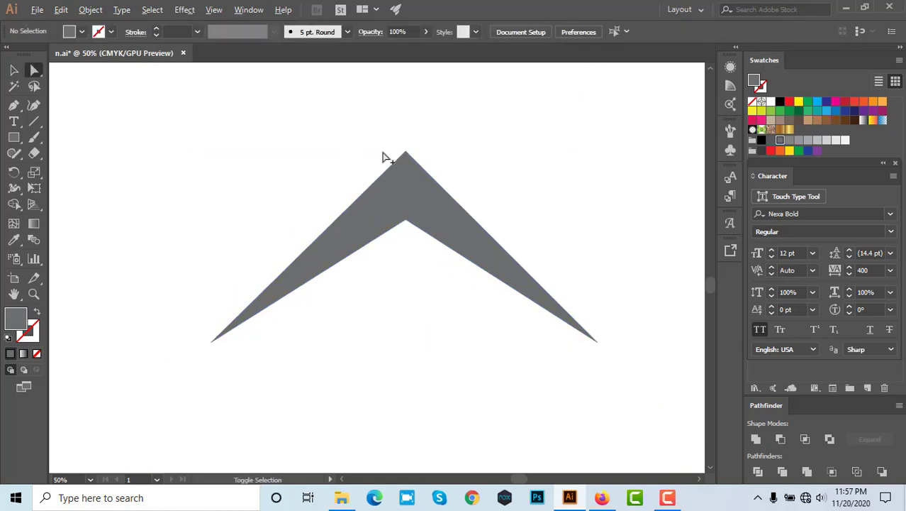
pyautogui.scroll(2, 383, 156)
pyautogui.moveTo(430, 149); pyautogui.dragTo(428, 149)
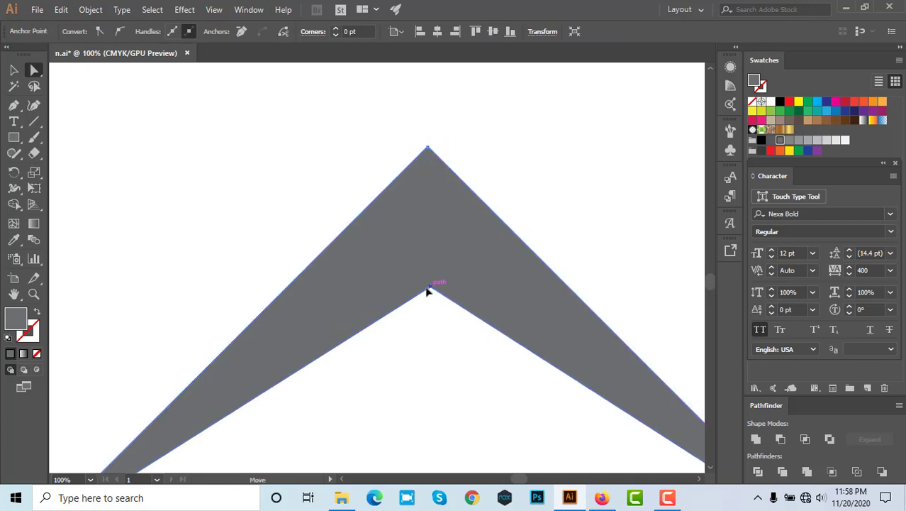
pyautogui.moveTo(428, 291); pyautogui.dragTo(427, 287)
pyautogui.click(15, 68)
pyautogui.scroll(-3, 419, 176)
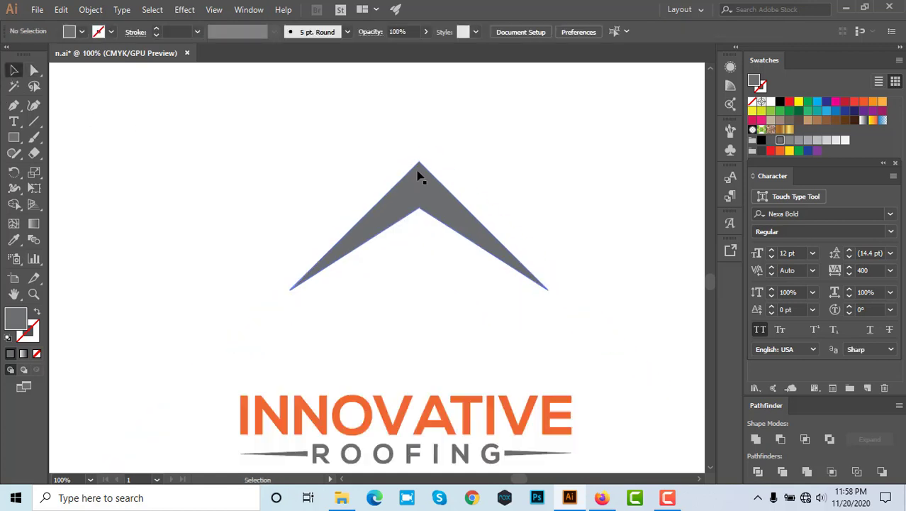
pyautogui.scroll(-1, 336, 197)
pyautogui.moveTo(337, 197); pyautogui.dragTo(606, 55)
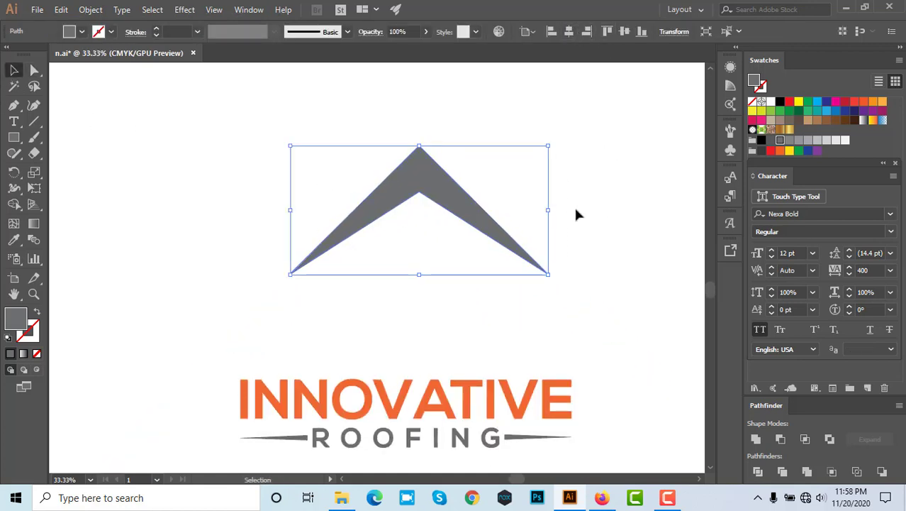
pyautogui.scroll(-1, 575, 214)
pyautogui.click(140, 119)
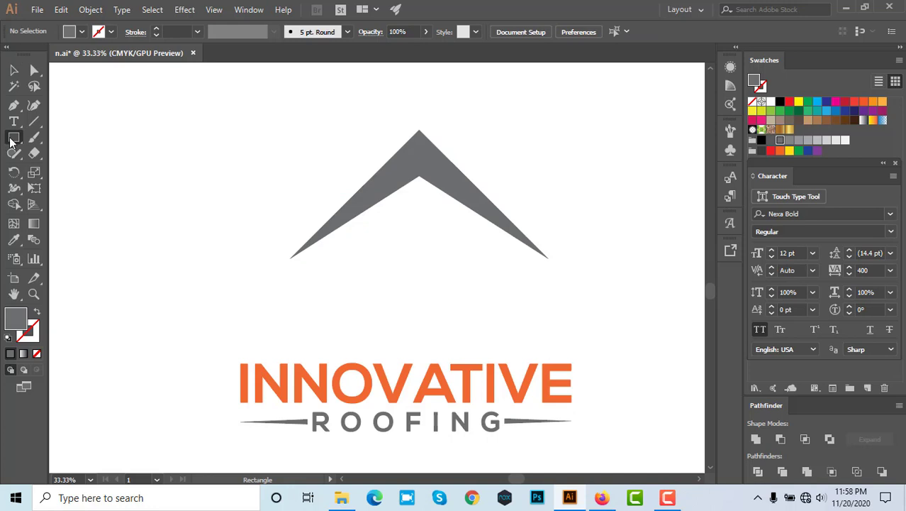
# Step: Draw a square of about 88 pt beneath the roof chevron and place it just below and left of the inner notch
pyautogui.scroll(1, 399, 221)
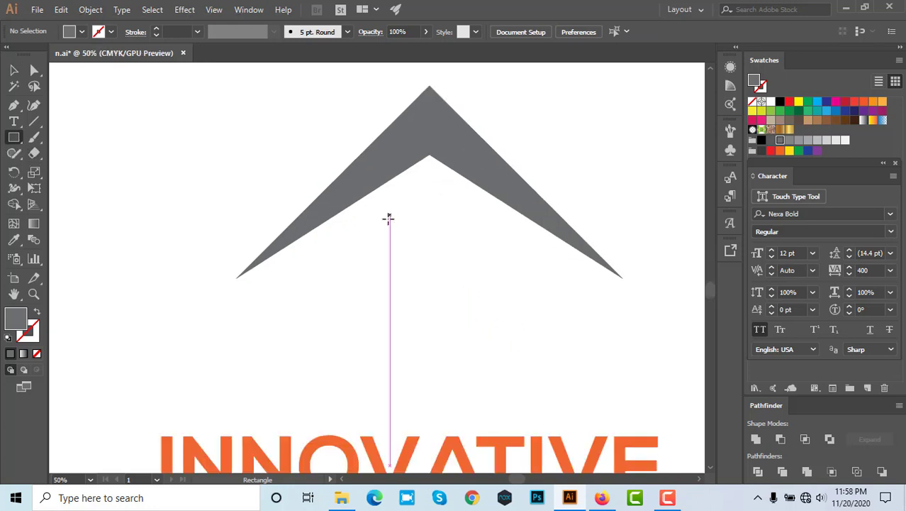
pyautogui.moveTo(390, 223); pyautogui.dragTo(406, 239)
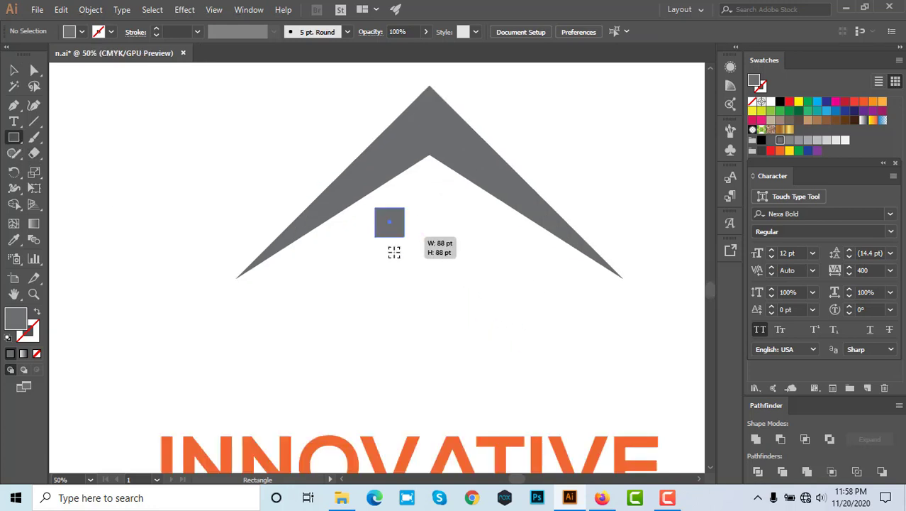
pyautogui.click(425, 235)
pyautogui.scroll(2, 425, 234)
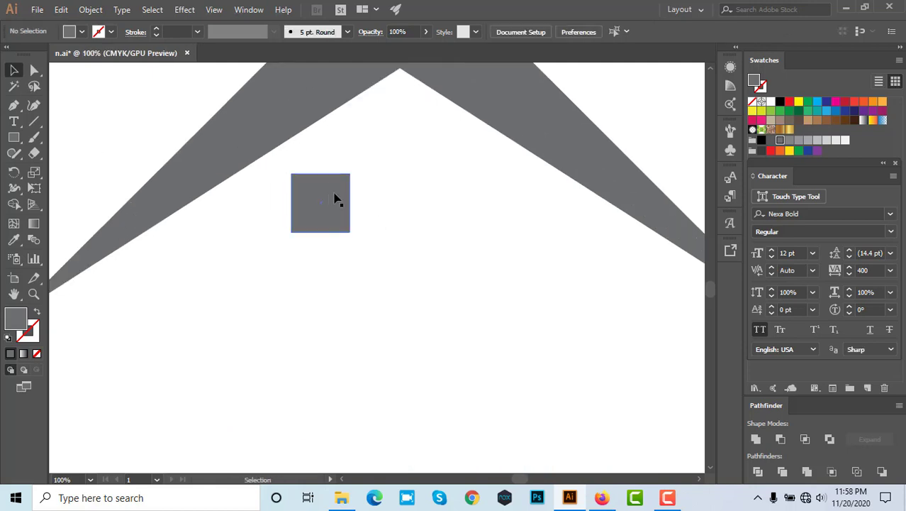
pyautogui.moveTo(338, 201); pyautogui.dragTo(388, 216)
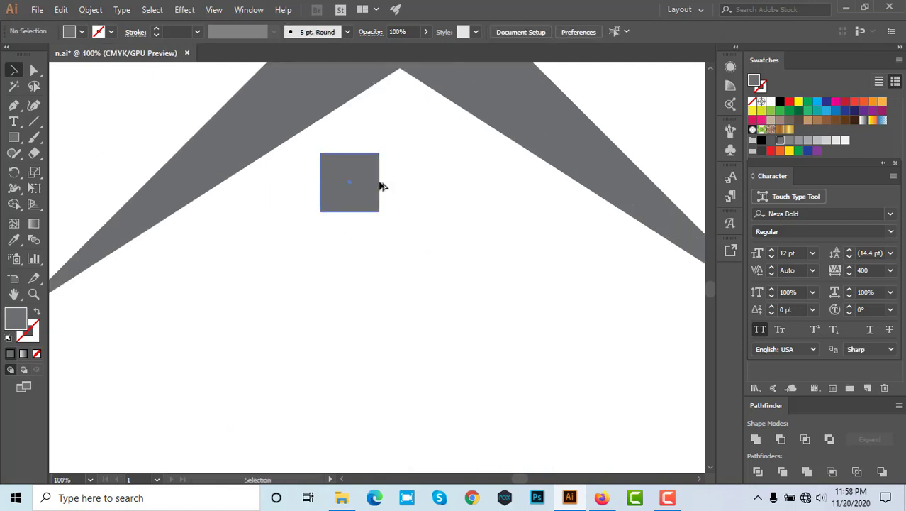
# Step: Duplicate the square to its right, and copy the pair below to form a two-by-two window with even gaps
pyautogui.moveTo(382, 186); pyautogui.dragTo(460, 186)
pyautogui.click(304, 190)
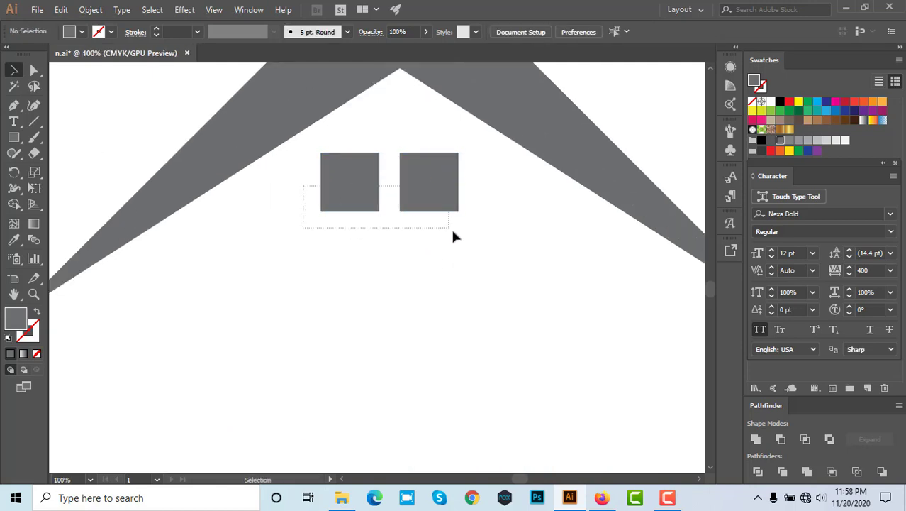
pyautogui.moveTo(452, 232); pyautogui.dragTo(454, 253)
pyautogui.moveTo(433, 197); pyautogui.dragTo(433, 290)
pyautogui.click(392, 199)
# Step: Recolour all four window squares with the orange sampled from the INNOVATIVE lettering
pyautogui.scroll(1, 392, 198)
pyautogui.moveTo(152, 199); pyautogui.dragTo(482, 325)
pyautogui.scroll(-1, 390, 266)
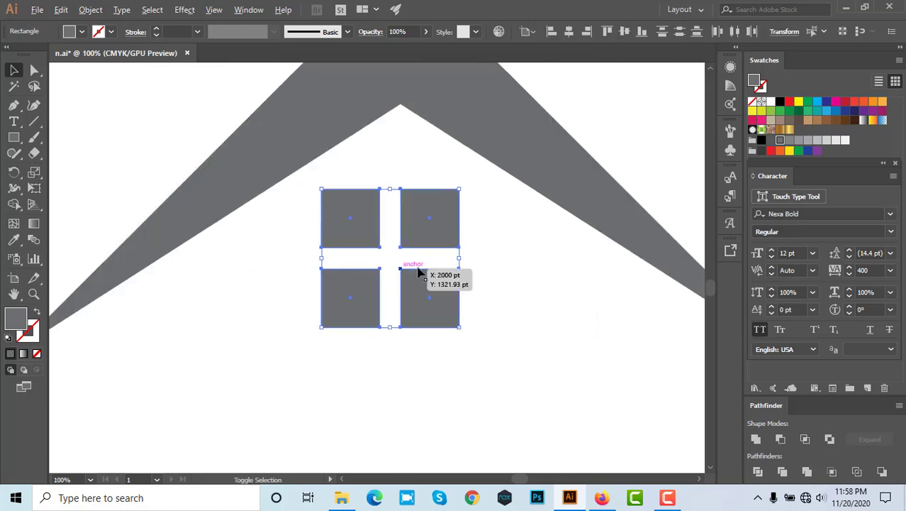
pyautogui.scroll(1, 433, 225)
pyautogui.press('i')
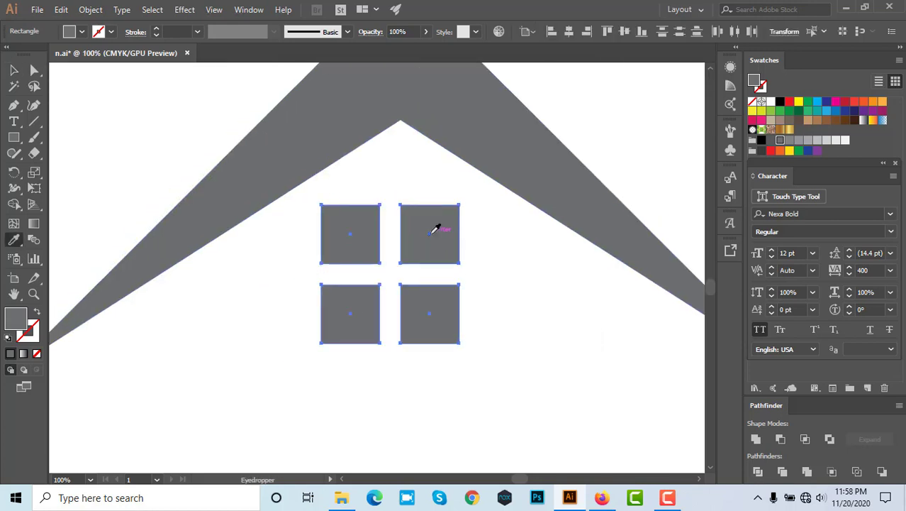
pyautogui.scroll(-1, 427, 234)
pyautogui.scroll(-3, 427, 228)
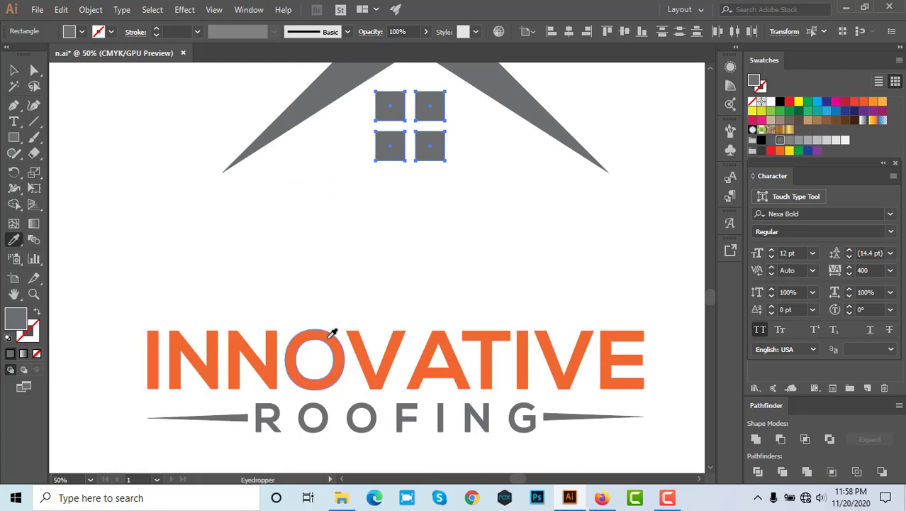
pyautogui.click(328, 338)
pyautogui.scroll(1, 295, 312)
pyautogui.click(14, 70)
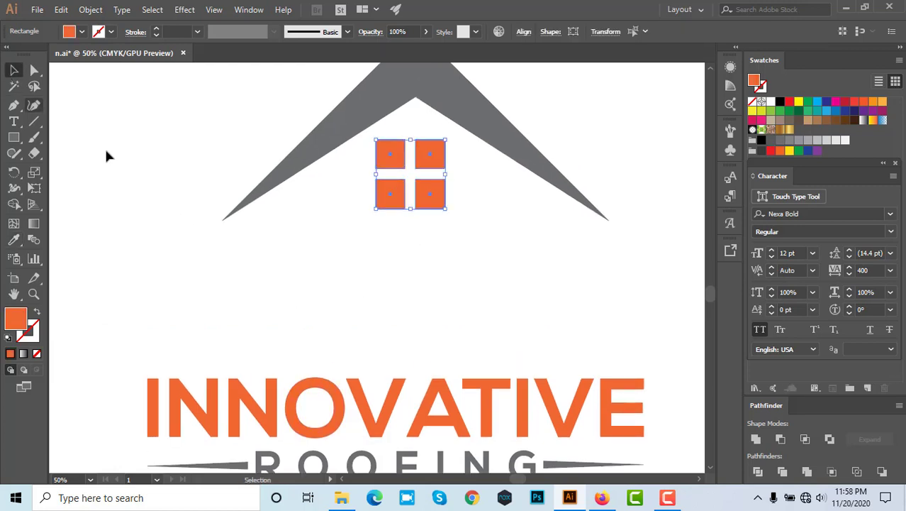
pyautogui.click(106, 149)
# Step: Group the roof chevron with the four window squares and centre the group vertically on the artboard
pyautogui.scroll(-1, 441, 270)
pyautogui.click(482, 219)
pyautogui.rightClick(483, 216)
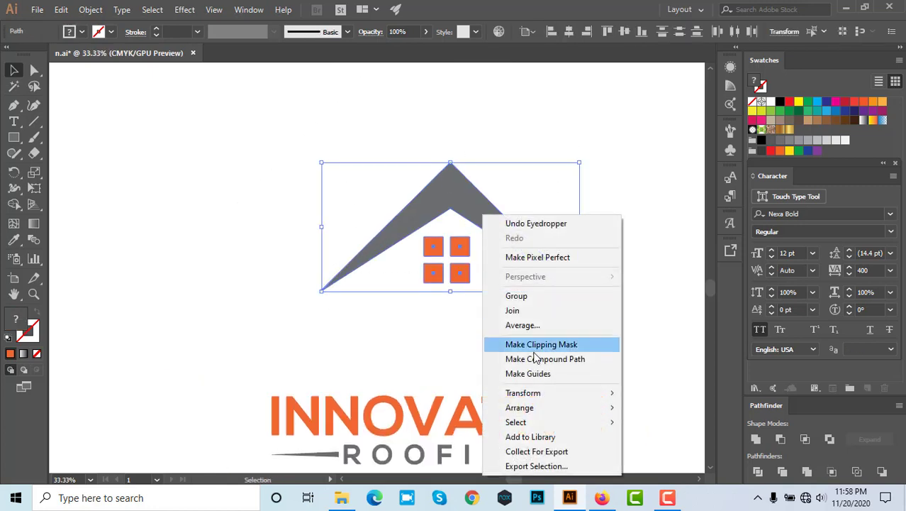
pyautogui.click(521, 296)
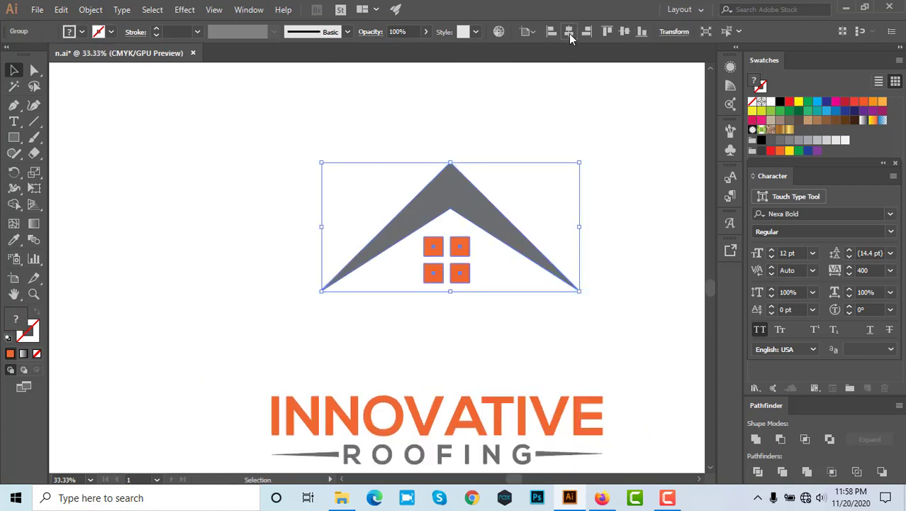
pyautogui.click(621, 33)
pyautogui.click(568, 80)
# Step: Move the grouped roof symbol down and slightly left so it sits just above the INNOVATIVE lettering
pyautogui.scroll(-2, 376, 174)
pyautogui.scroll(2, 413, 278)
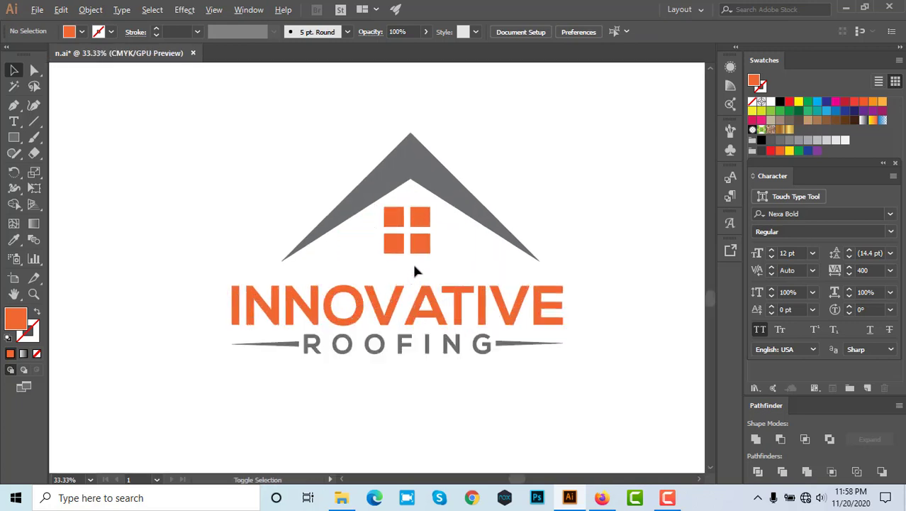
pyautogui.moveTo(413, 252); pyautogui.dragTo(408, 262)
pyautogui.click(550, 192)
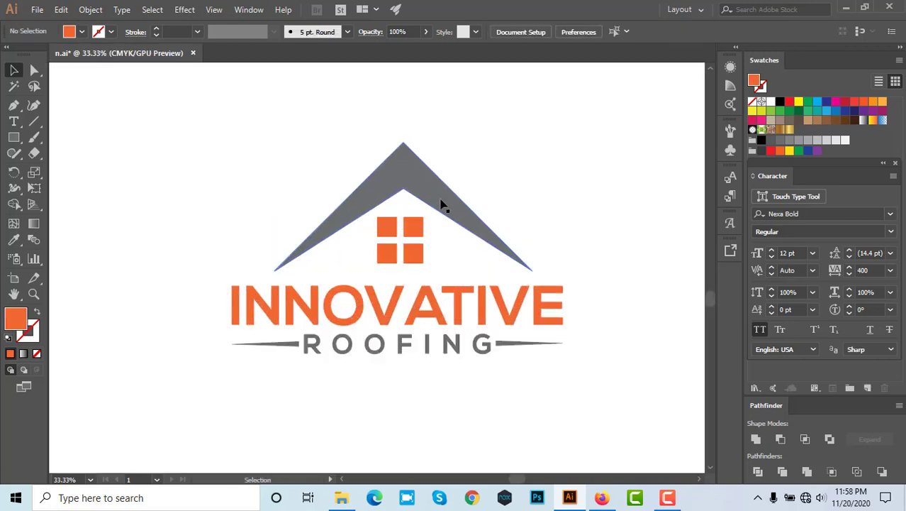
pyautogui.scroll(1, 389, 191)
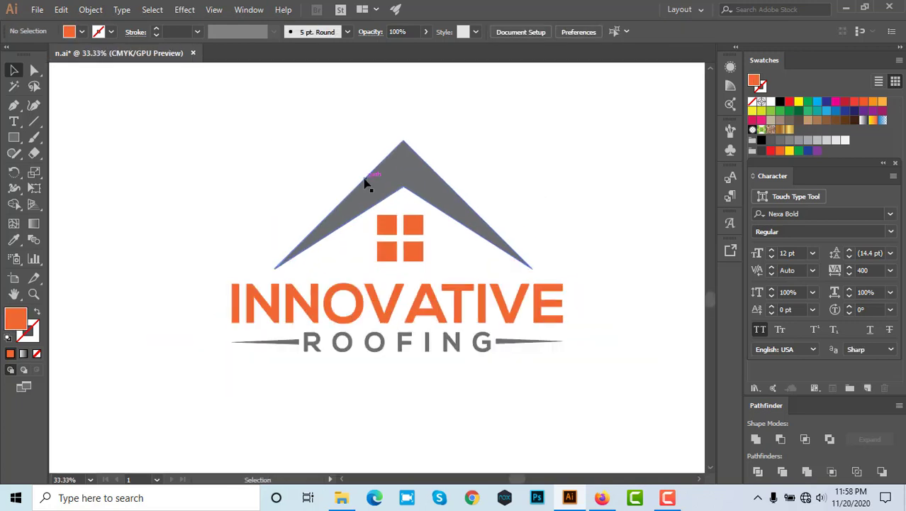
pyautogui.press('a')
pyautogui.scroll(-1, 479, 293)
pyautogui.scroll(2, 478, 293)
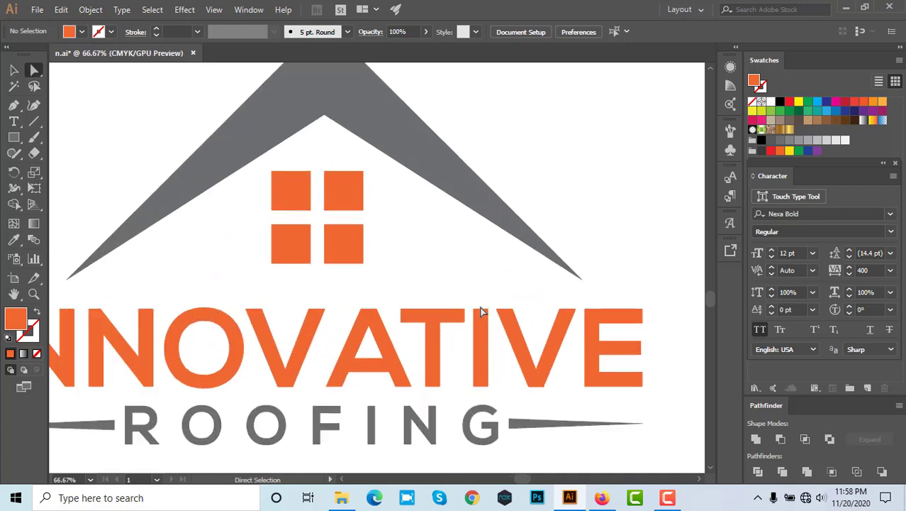
pyautogui.click(13, 71)
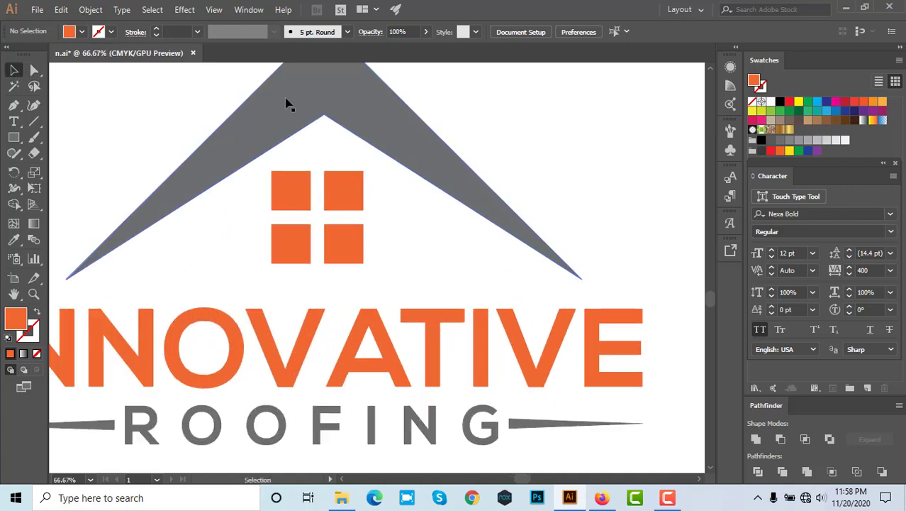
pyautogui.moveTo(290, 98); pyautogui.dragTo(295, 122)
pyautogui.click(199, 100)
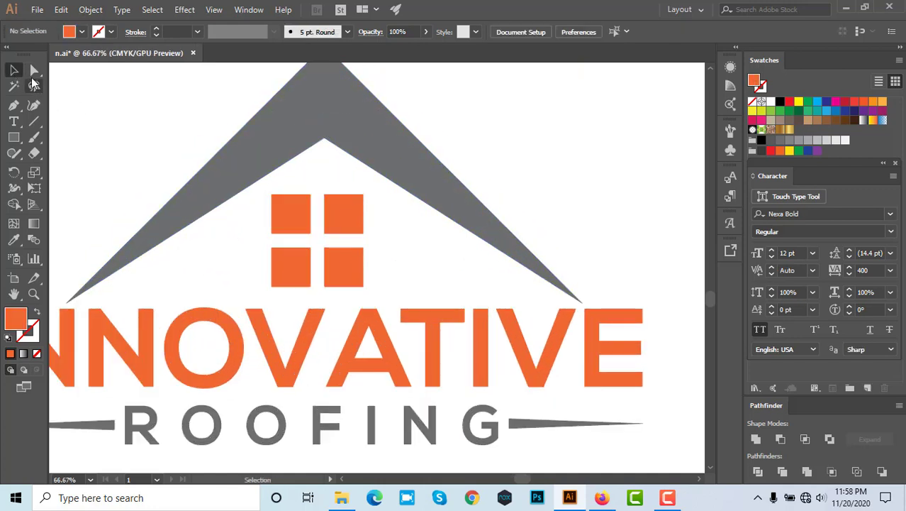
# Step: Stretch the top of the second-last I in INNOVATIVE upward through the roof's right slope to form a chimney
pyautogui.press('a')
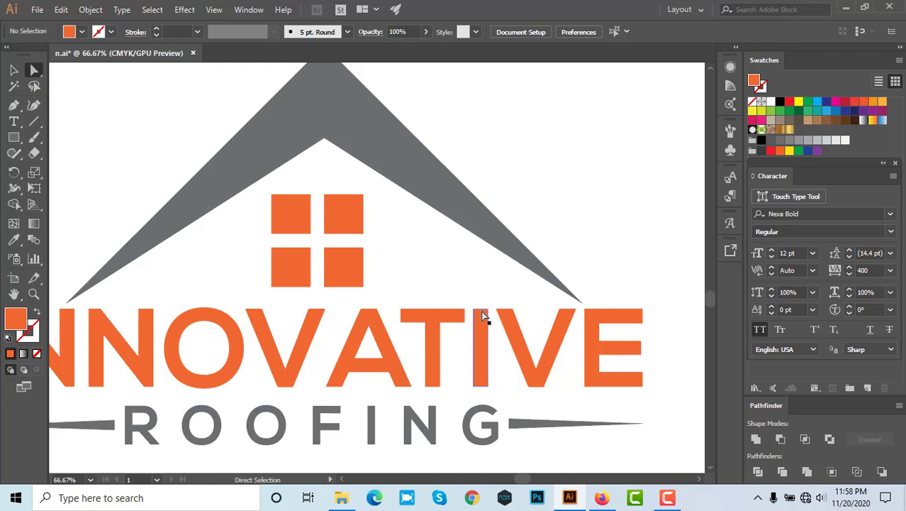
pyautogui.moveTo(482, 312)
pyautogui.mouseDown()
pyautogui.moveTo(480, 115)
pyautogui.moveTo(483, 160)
pyautogui.mouseUp()
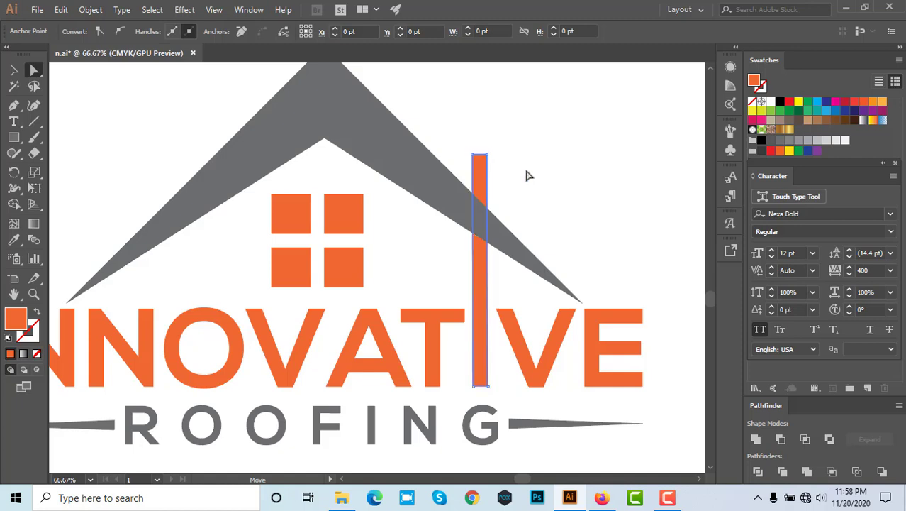
pyautogui.click(526, 174)
pyautogui.scroll(2, 455, 204)
pyautogui.press('v')
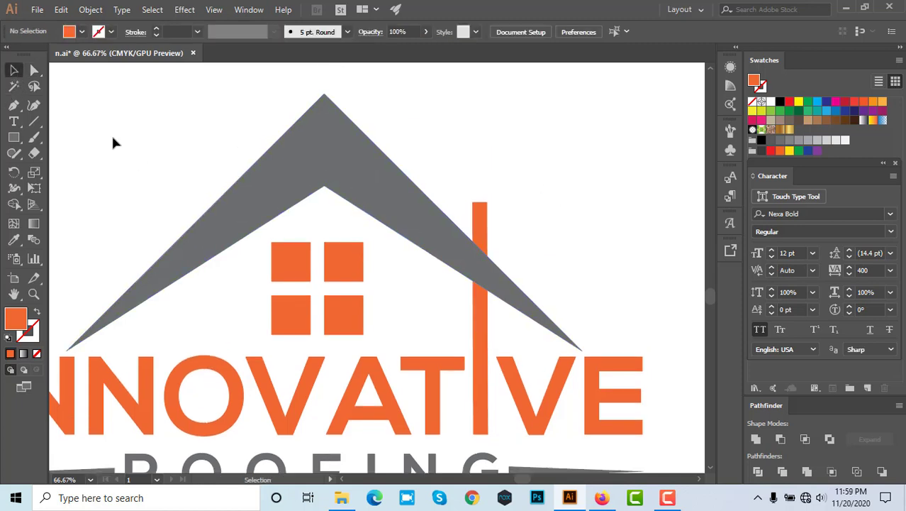
# Step: Ungroup the roof symbol to separate the chevron from the window squares
pyautogui.click(496, 287)
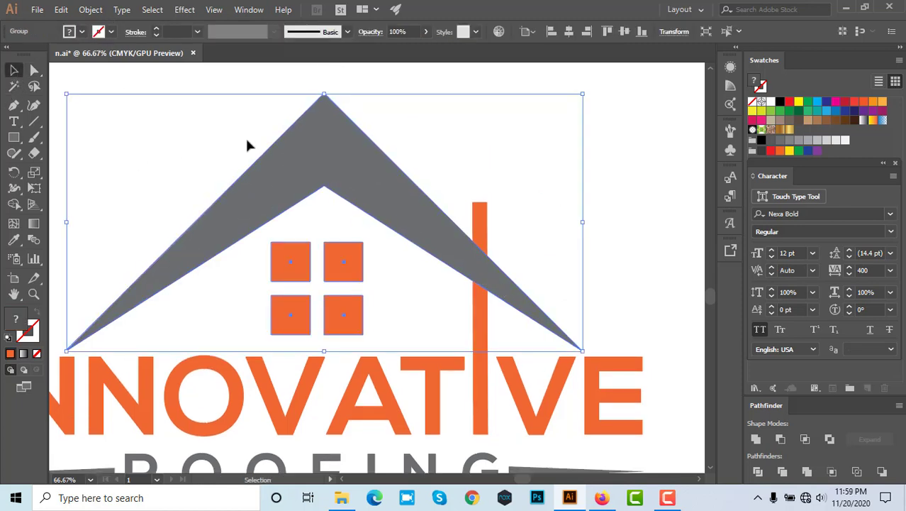
pyautogui.rightClick(270, 168)
pyautogui.click(298, 264)
pyautogui.click(287, 227)
# Step: Create an offset path of 15 pt with miter joins around the grey roof chevron
pyautogui.click(273, 167)
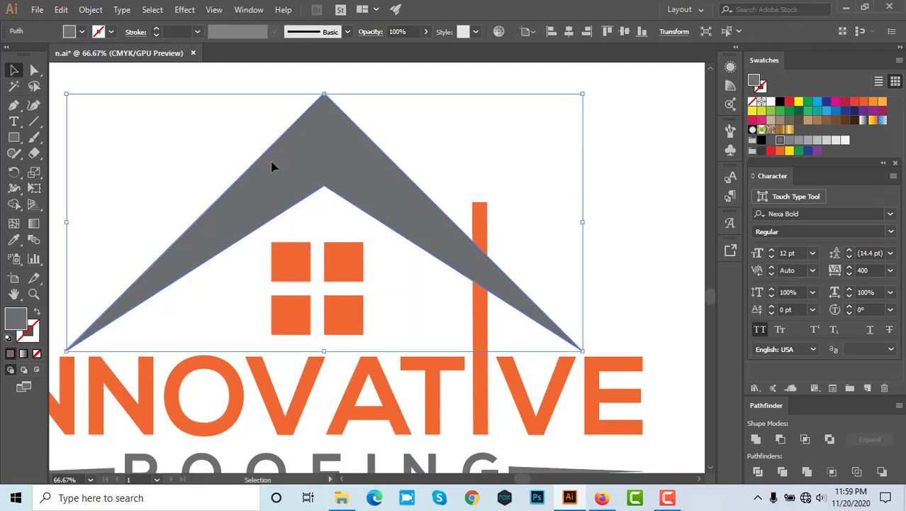
pyautogui.click(89, 9)
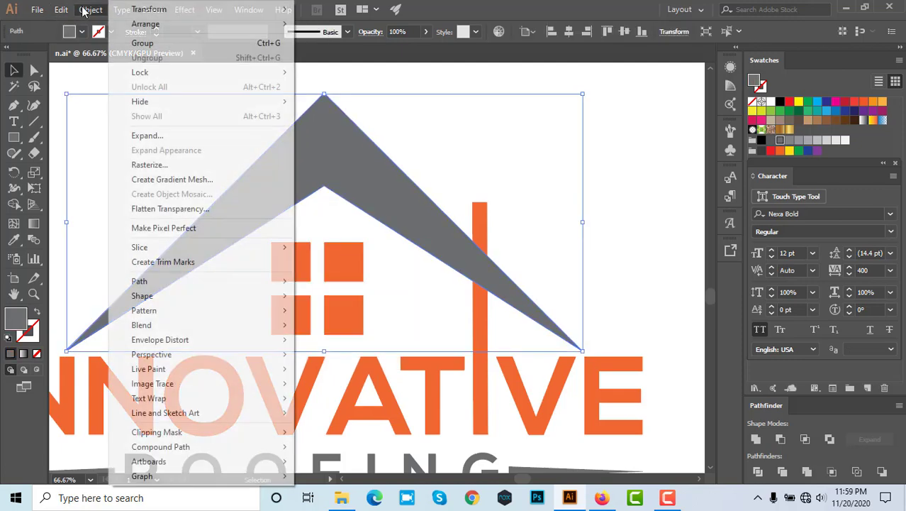
pyautogui.moveTo(131, 283)
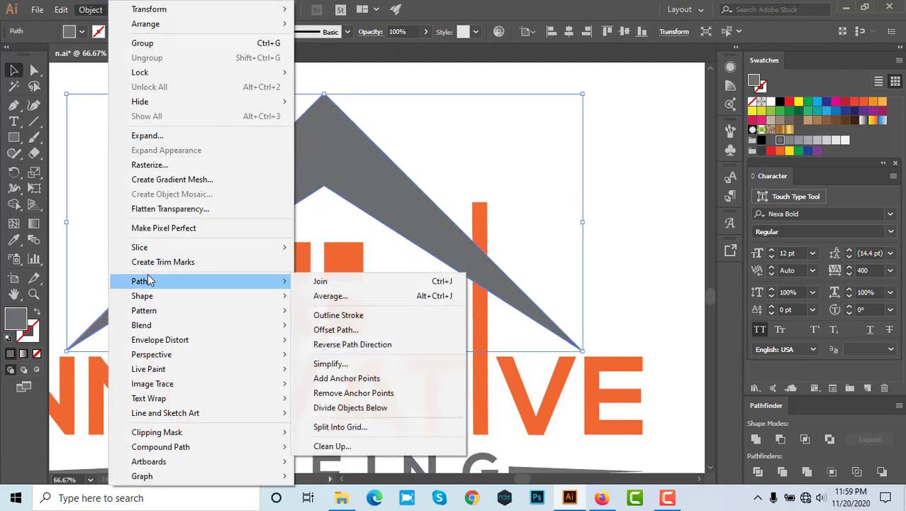
pyautogui.click(308, 331)
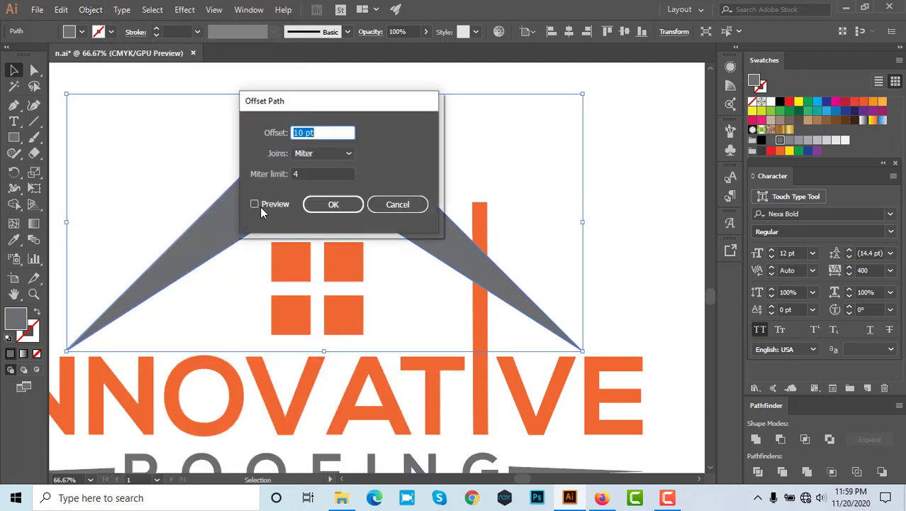
pyautogui.click(254, 204)
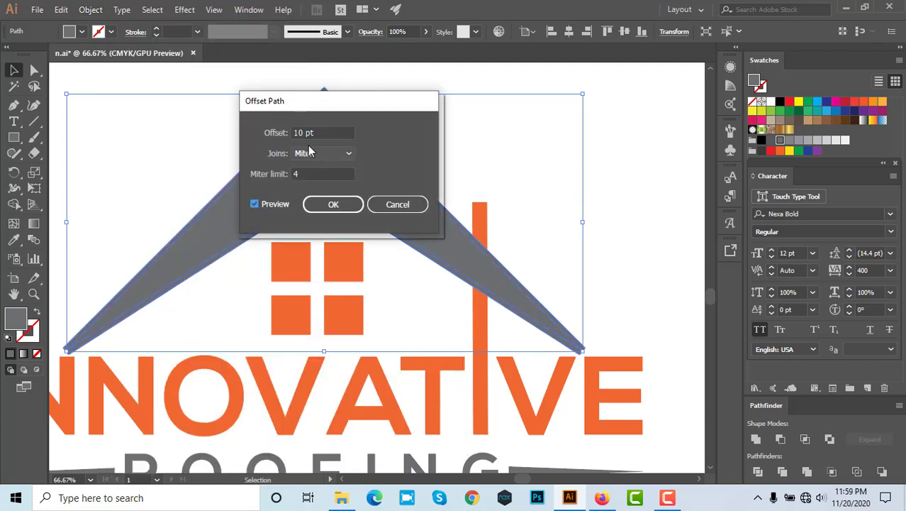
pyautogui.scroll(8, 308, 133)
pyautogui.scroll(-6, 311, 132)
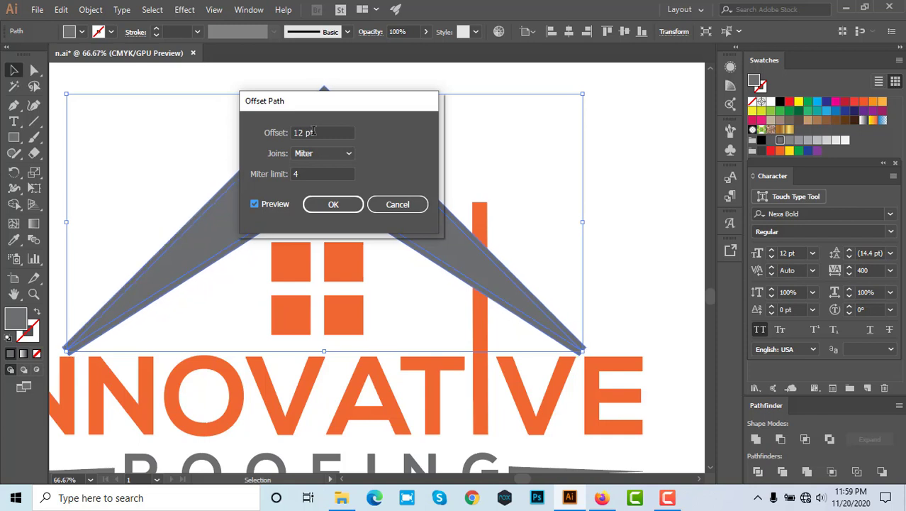
pyautogui.scroll(6, 313, 132)
pyautogui.scroll(-4, 314, 132)
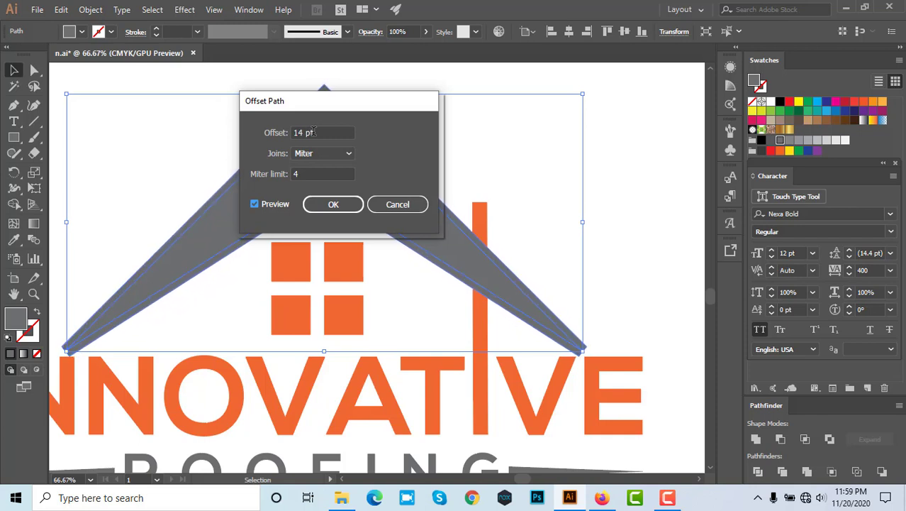
pyautogui.scroll(4, 314, 132)
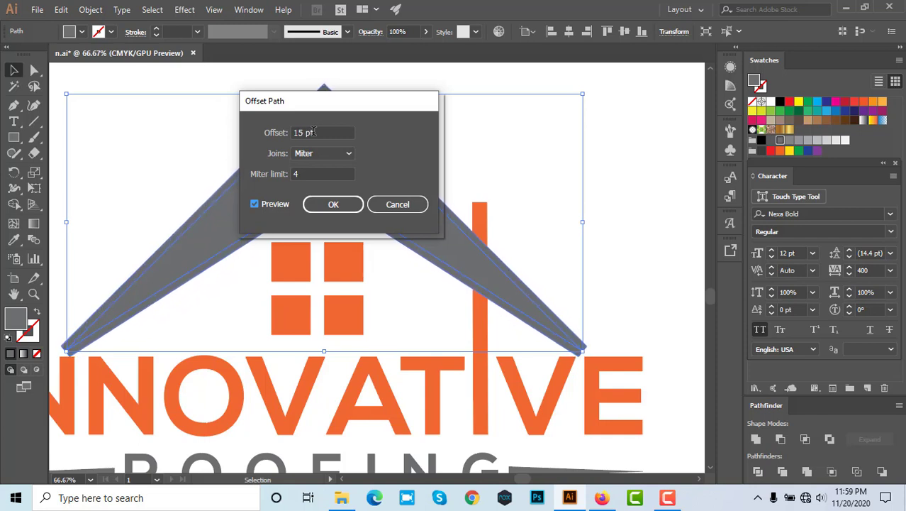
pyautogui.click(333, 205)
# Step: Remove the offset strips around the roof with Shape Builder, leaving a gap between the roof slope and the chimney top
pyautogui.moveTo(441, 121); pyautogui.dragTo(544, 324)
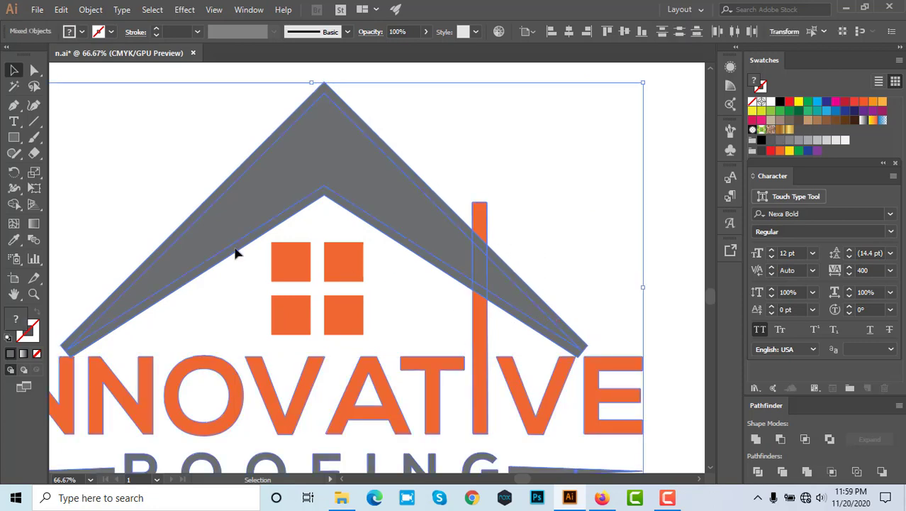
pyautogui.click(12, 205)
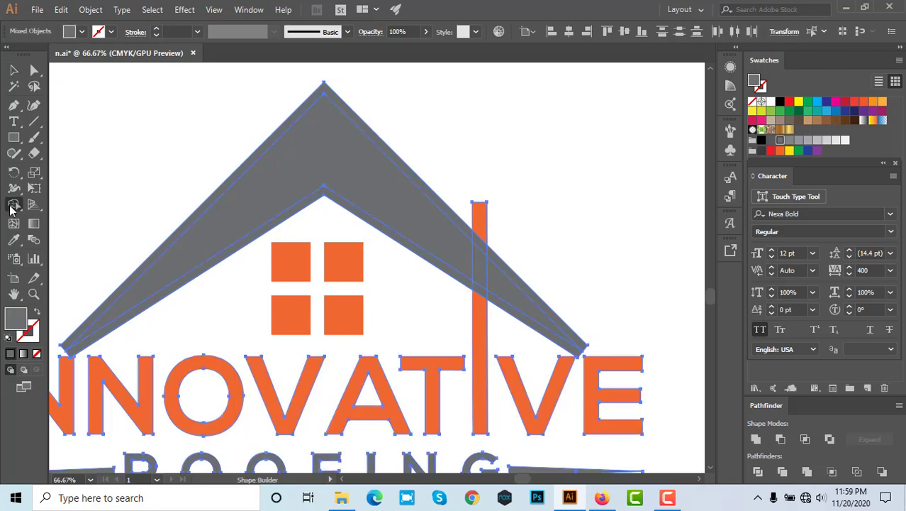
pyautogui.scroll(3, 400, 261)
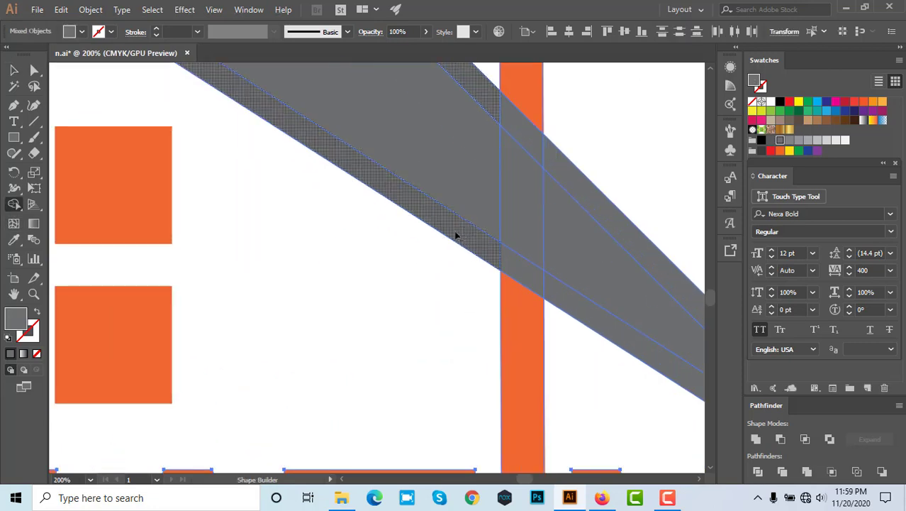
pyautogui.scroll(-3, 359, 318)
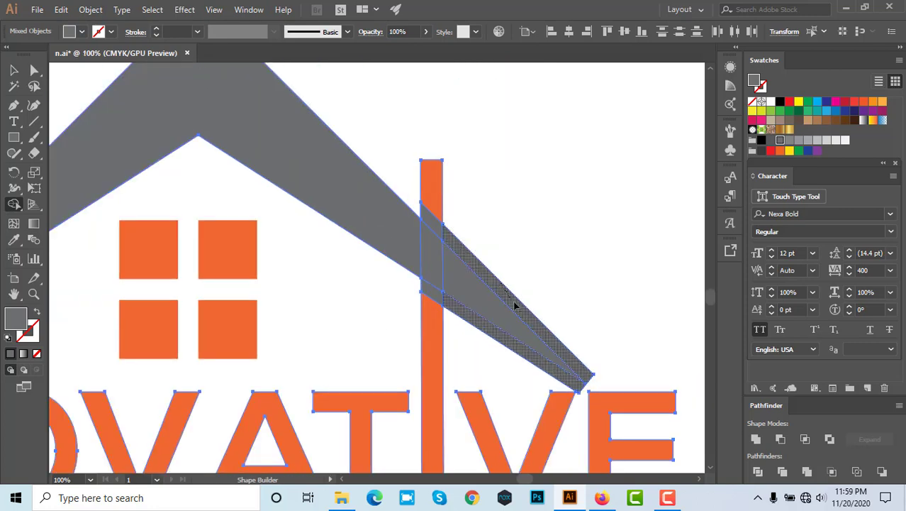
pyautogui.scroll(1, 433, 245)
pyautogui.keyDown('alt'); pyautogui.click(424, 192); pyautogui.keyUp('alt')
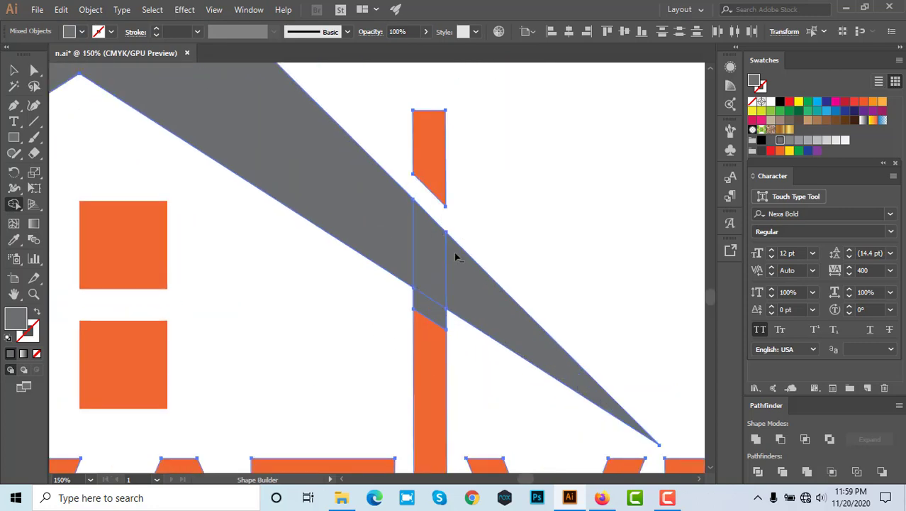
# Step: Merge the roof, the leftover offset piece beneath it and the stretched I's stem in grey with Shape Builder
pyautogui.moveTo(373, 228)
pyautogui.mouseDown()
pyautogui.moveTo(421, 289)
pyautogui.moveTo(457, 304)
pyautogui.moveTo(436, 347)
pyautogui.mouseUp()
pyautogui.hotkey('ctrl', '-')
pyautogui.hotkey('ctrl', '-')
pyautogui.hotkey('ctrl', '-')
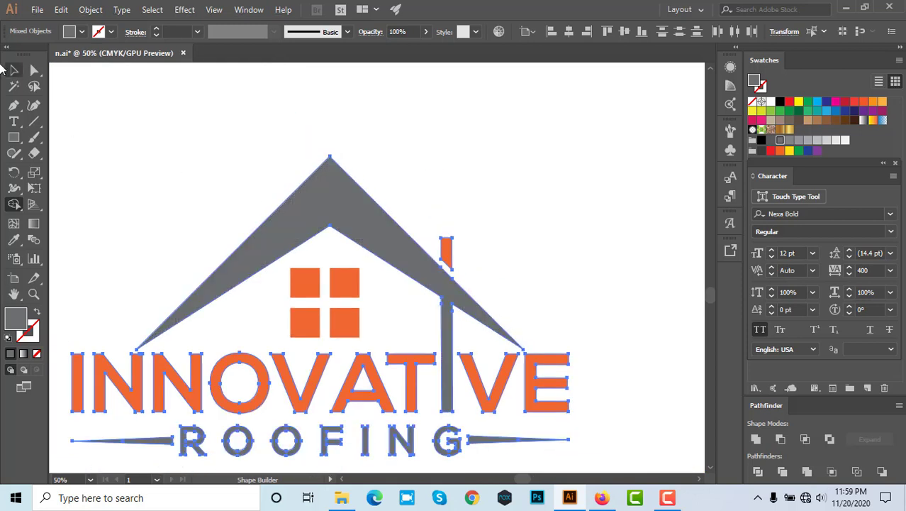
# Step: Group all parts of the finished logo and center it horizontally and vertically on the artboard
pyautogui.click(33, 70)
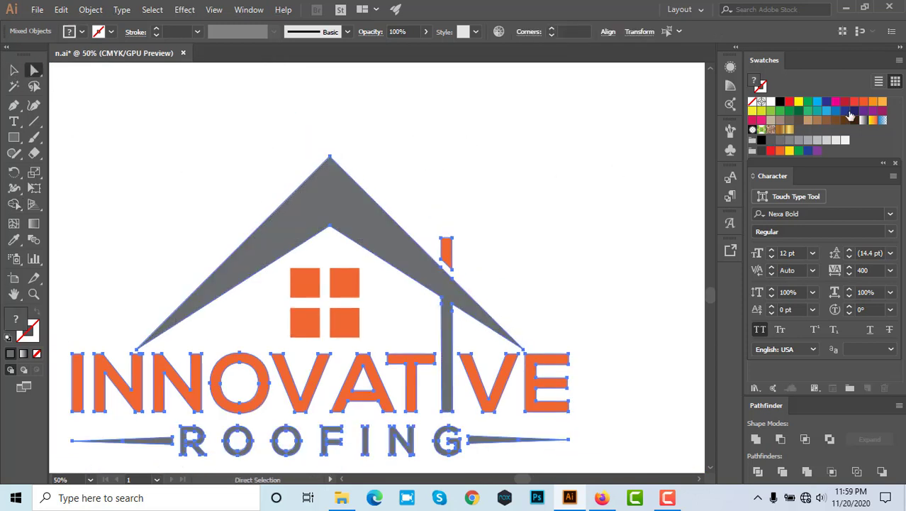
pyautogui.click(558, 176)
pyautogui.click(13, 71)
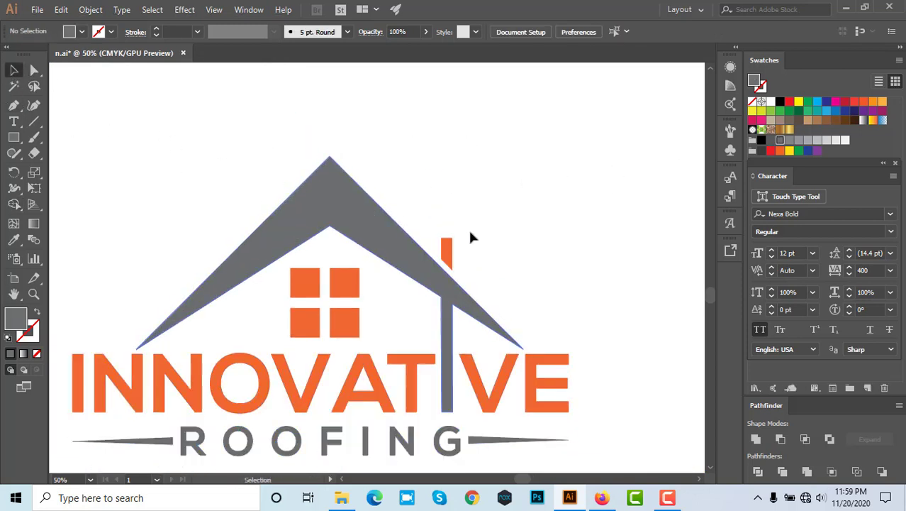
pyautogui.hotkey('ctrl', '-')
pyautogui.scroll(2, 454, 374)
pyautogui.hotkey('ctrl', '-')
pyautogui.hotkey('ctrl', '-')
pyautogui.moveTo(237, 169); pyautogui.dragTo(583, 397)
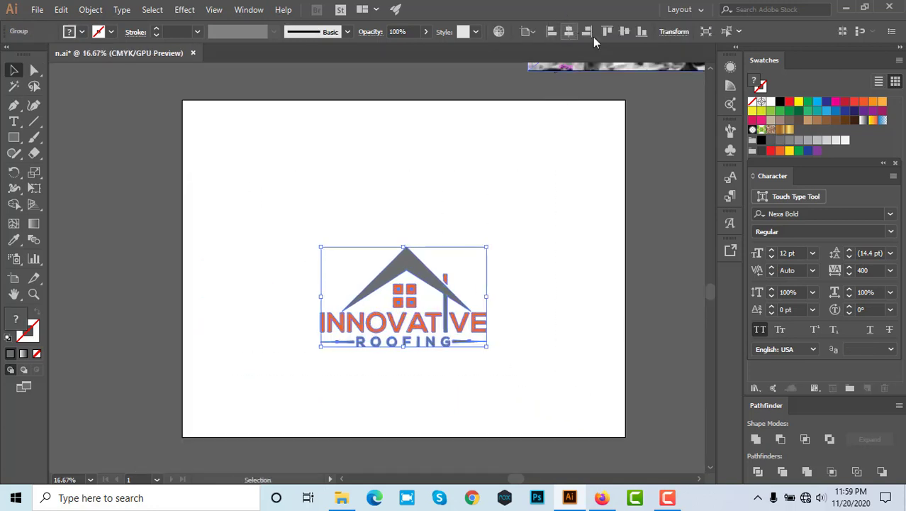
pyautogui.click(522, 256)
pyautogui.hotkey('ctrl', '+')
pyautogui.hotkey('ctrl', '-')
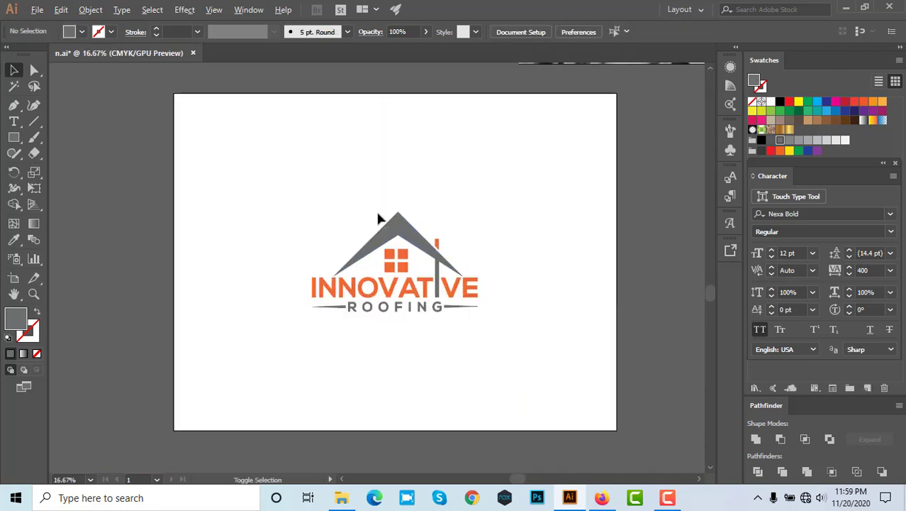
# Step: Draw a rectangle covering the whole artboard, send it behind the logo and fill it with black
pyautogui.click(13, 138)
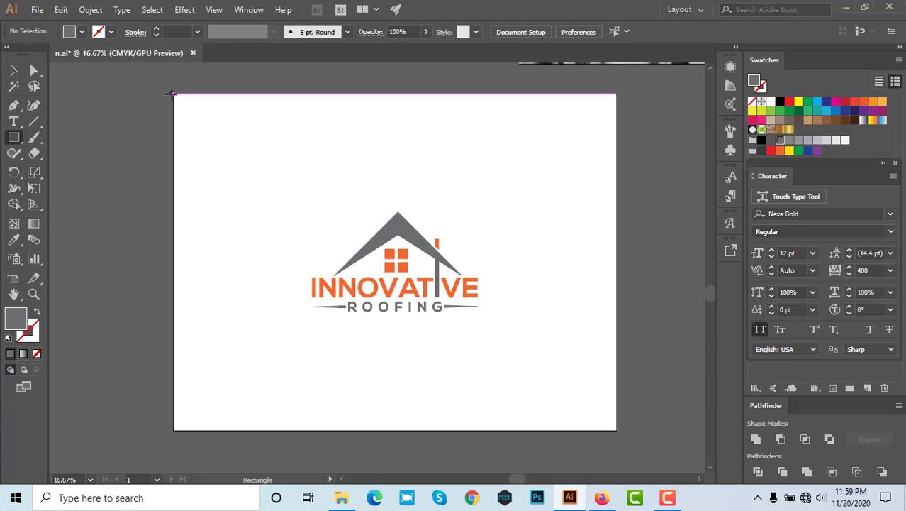
pyautogui.moveTo(174, 93); pyautogui.dragTo(617, 430)
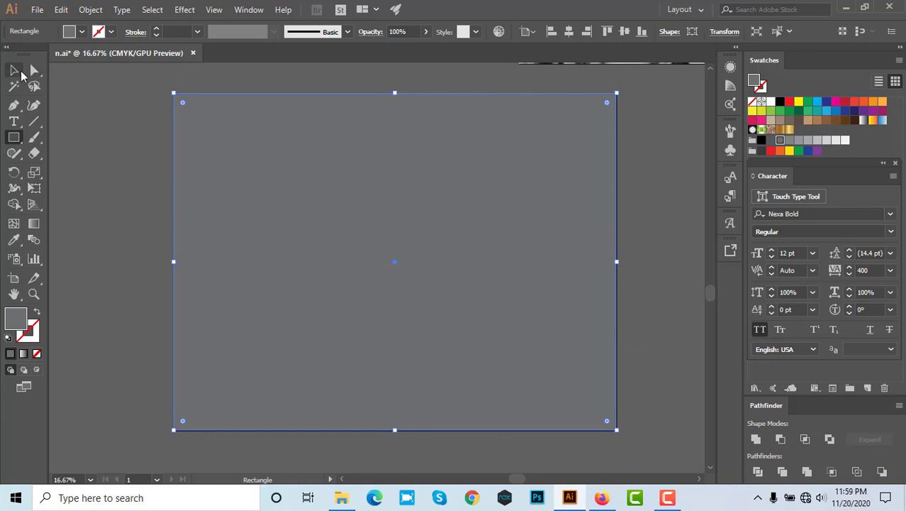
pyautogui.click(13, 69)
pyautogui.rightClick(369, 210)
pyautogui.moveTo(418, 418)
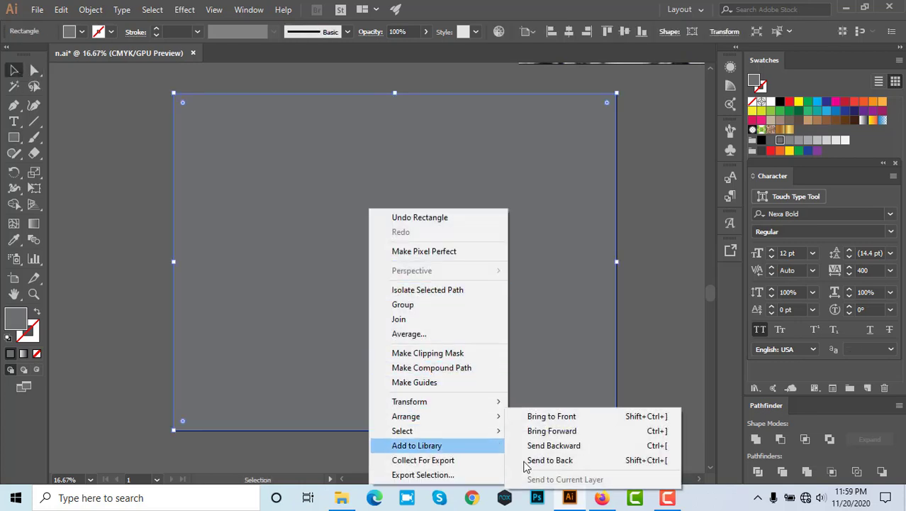
pyautogui.click(560, 459)
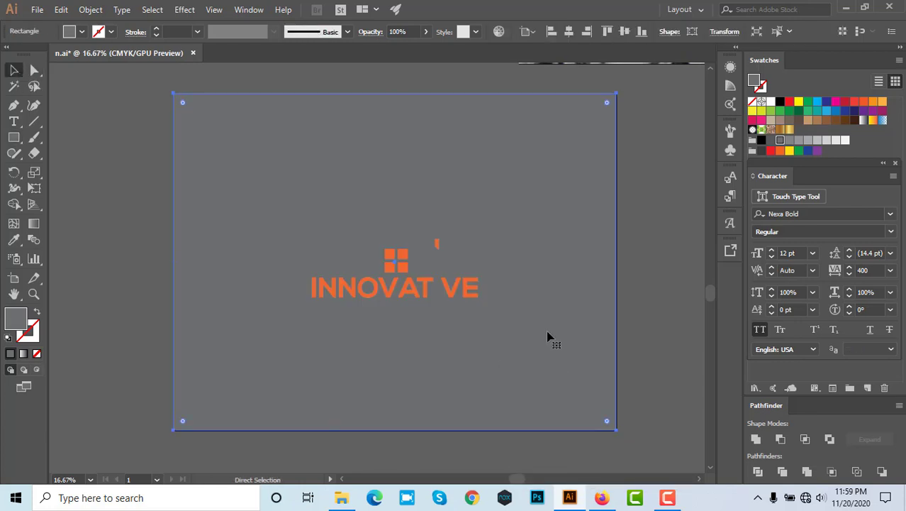
pyautogui.click(783, 102)
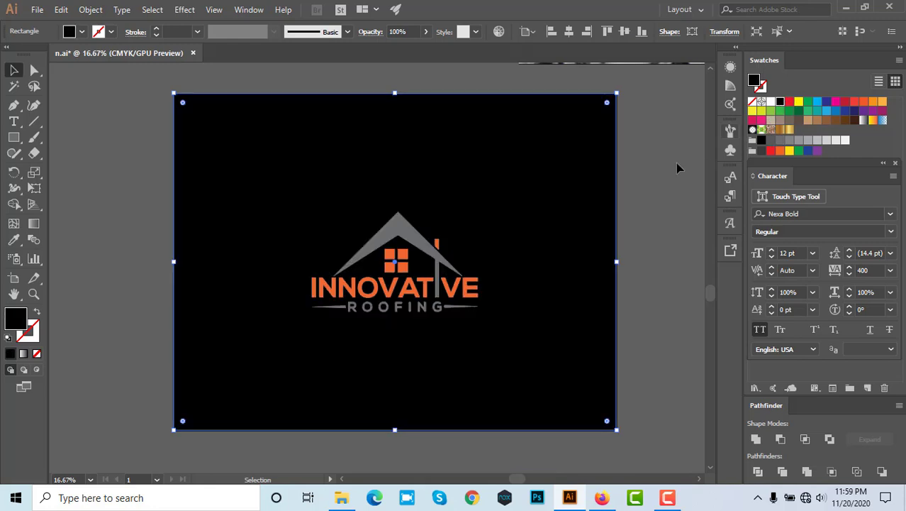
pyautogui.hotkey('ctrl', 'shift', 'a')
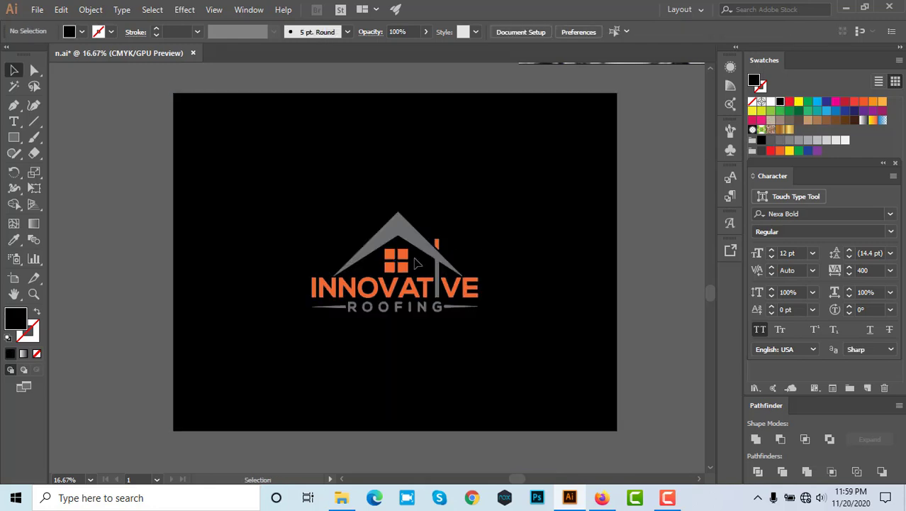
# Step: Recolor the dark grey roof and its attached I stem to light grey from the swatches
pyautogui.hotkey('ctrl', '=')
pyautogui.hotkey('ctrl', '=')
pyautogui.hotkey('ctrl', '=')
pyautogui.click(34, 71)
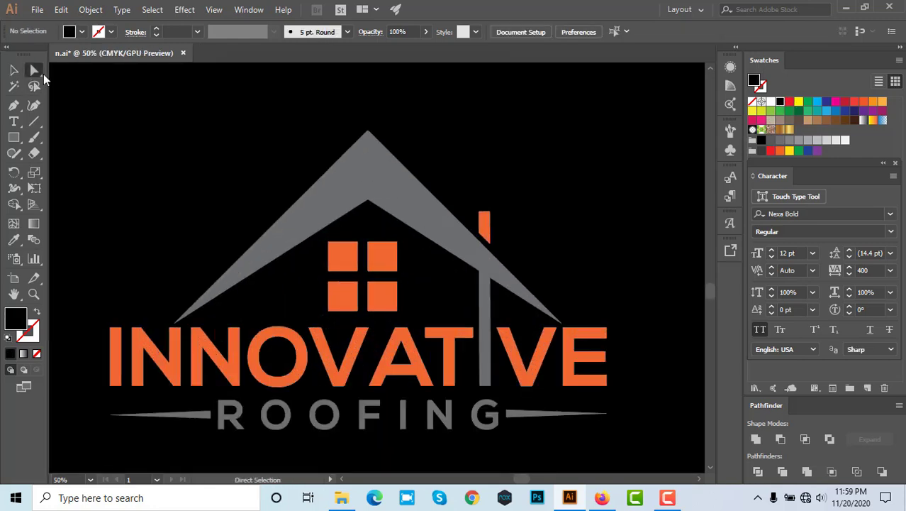
pyautogui.scroll(-1, 284, 213)
pyautogui.click(363, 114)
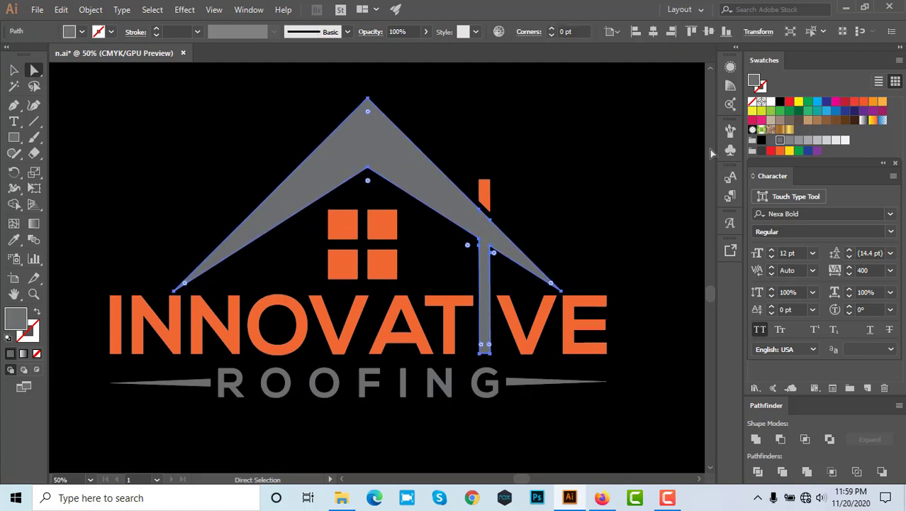
pyautogui.click(826, 141)
pyautogui.click(605, 151)
# Step: Recolor the ROOFING letters and the two tapered lines beside them to the same light grey as the roof
pyautogui.scroll(-2, 604, 154)
pyautogui.scroll(2, 491, 275)
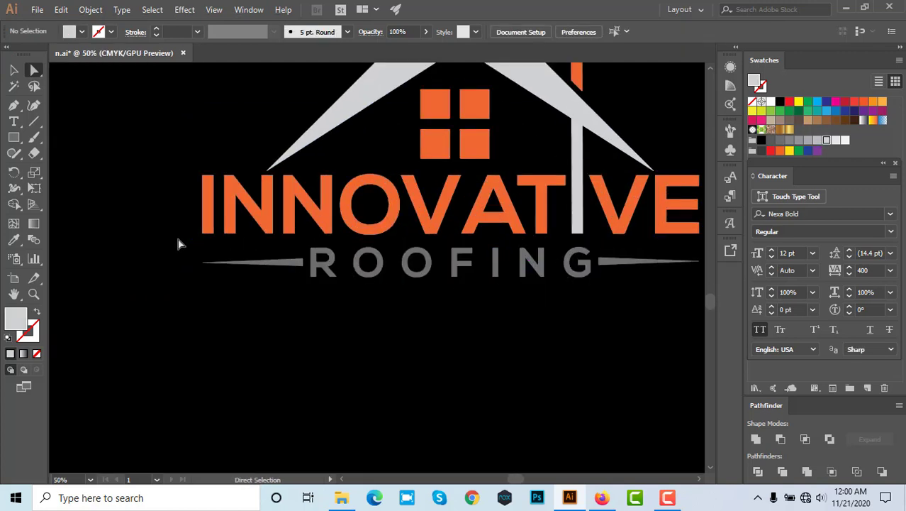
pyautogui.moveTo(179, 257); pyautogui.dragTo(671, 321)
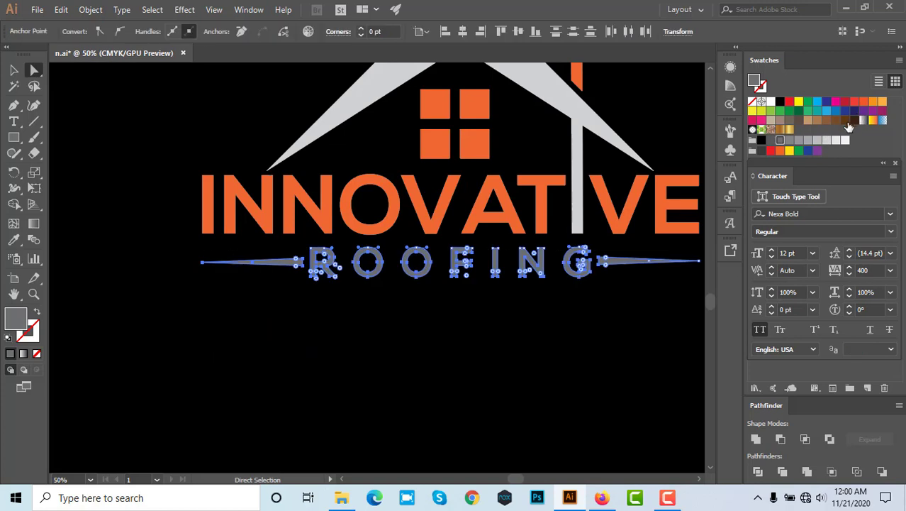
pyautogui.click(826, 141)
pyautogui.click(441, 338)
pyautogui.scroll(-2, 454, 337)
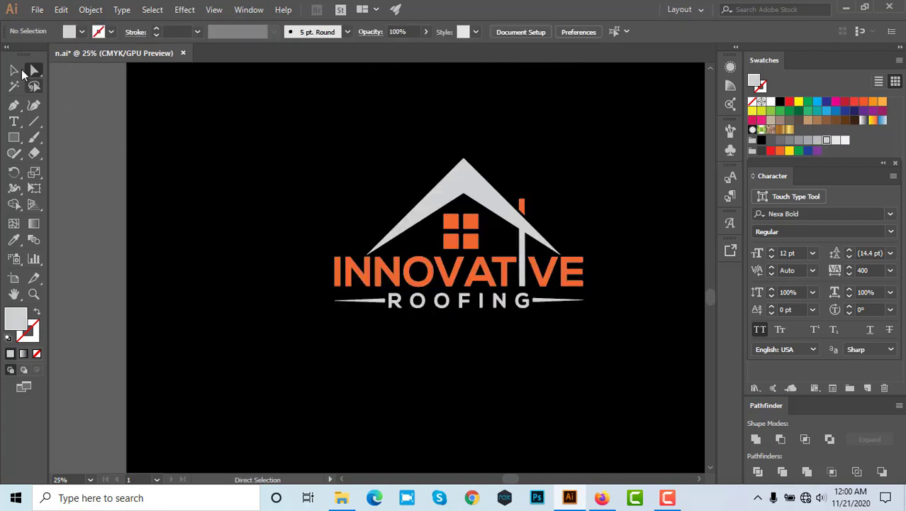
pyautogui.press('v')
pyautogui.scroll(-1, 284, 243)
pyautogui.moveTo(334, 219); pyautogui.dragTo(553, 337)
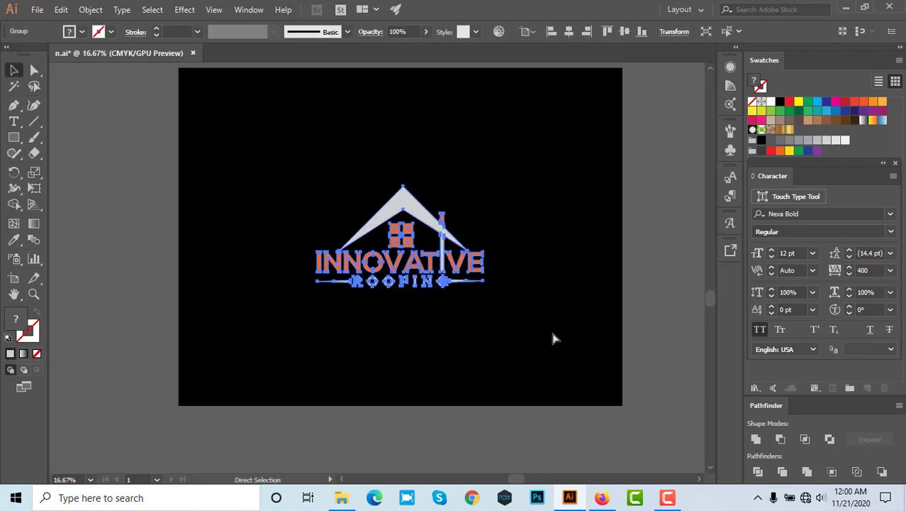
pyautogui.click(506, 184)
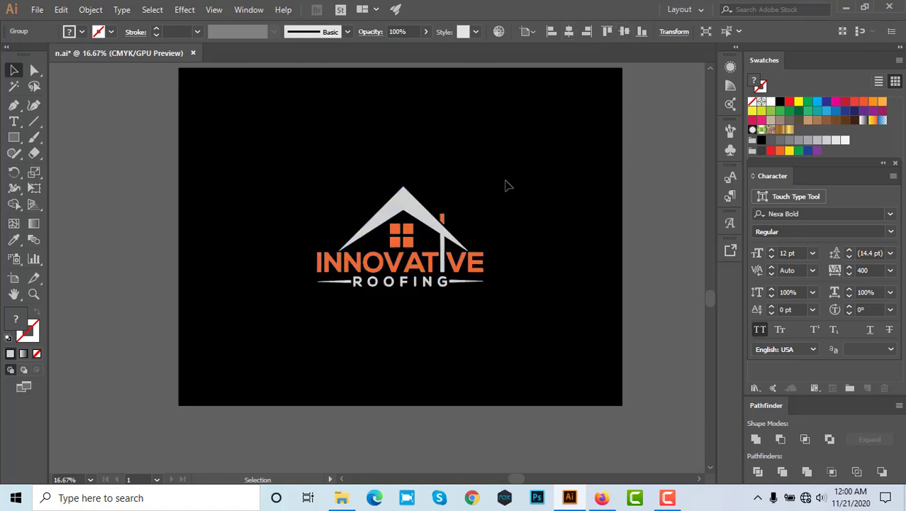
# Step: Export the logo on its black background for web as a JPEG named n in the Innovative Roofing folder
pyautogui.hotkey('ctrl', 'alt', 'shift', 's')
pyautogui.press('Return')
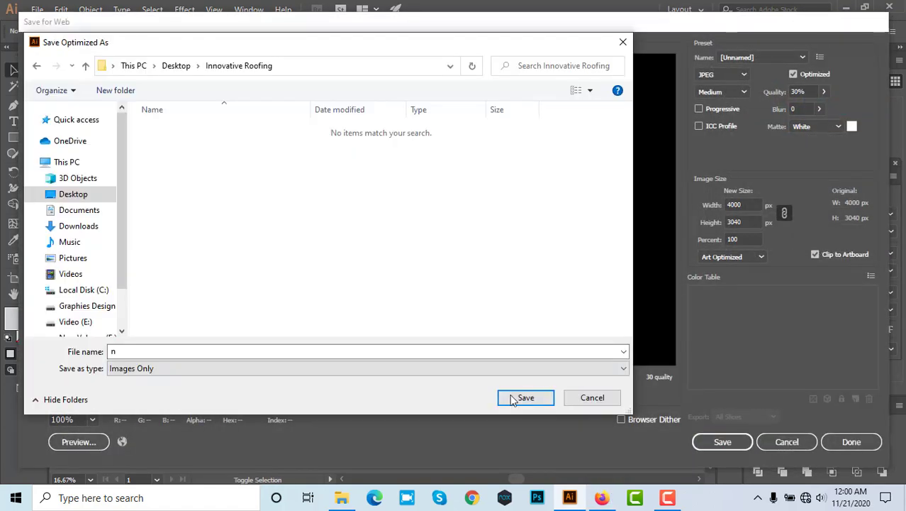
pyautogui.click(518, 396)
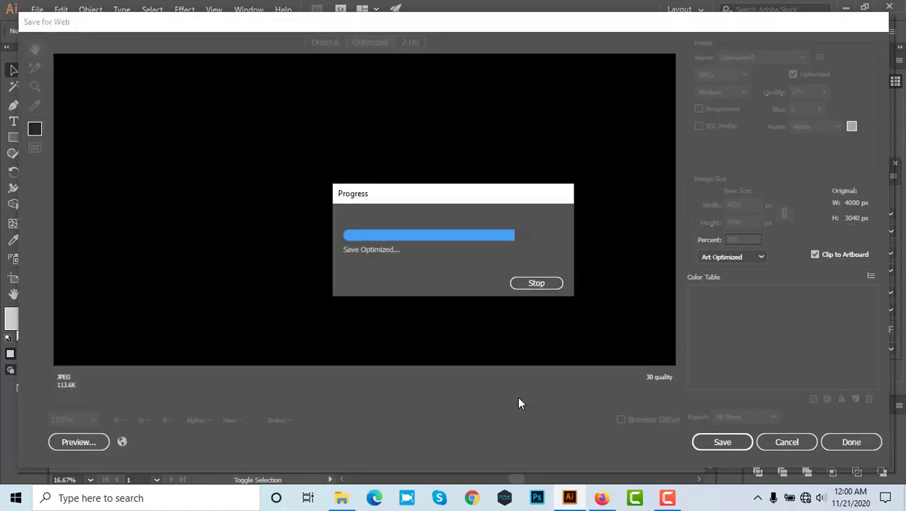
# Step: Move the black background rectangle off the artboard into the empty area beside it
pyautogui.scroll(-2, 427, 335)
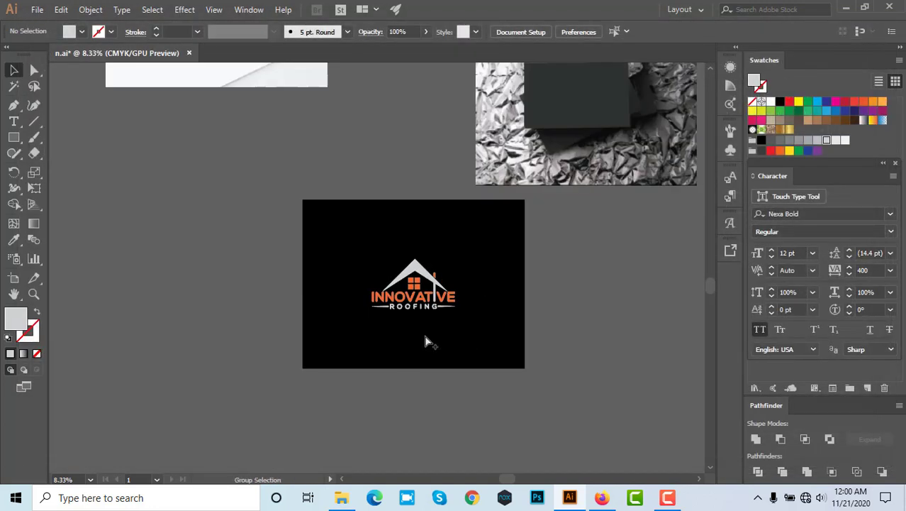
pyautogui.click(425, 341)
pyautogui.moveTo(435, 354); pyautogui.dragTo(104, 316)
# Step: Center the dark business card mockup image horizontally and vertically on the artboard behind the logo
pyautogui.click(561, 182)
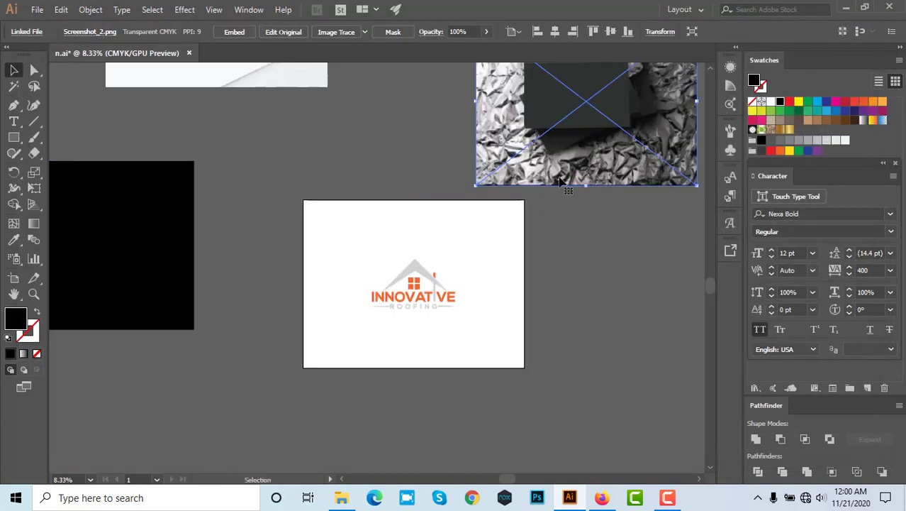
pyautogui.click(555, 32)
pyautogui.click(610, 31)
pyautogui.click(604, 132)
pyautogui.scroll(2, 447, 283)
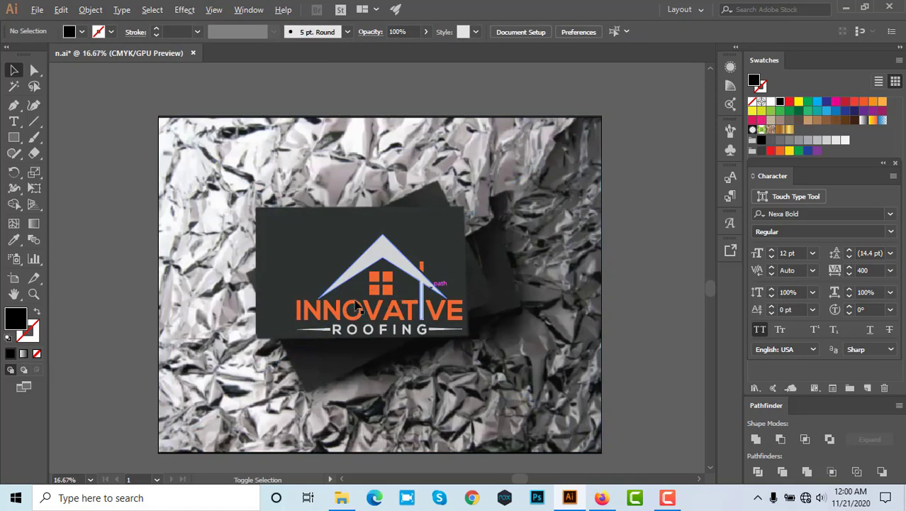
# Step: Position the logo in the middle of the front dark business card and scale it down slightly to fit
pyautogui.moveTo(383, 264); pyautogui.dragTo(365, 256)
pyautogui.keyDown('shift'); pyautogui.click(451, 333); pyautogui.keyUp('shift')
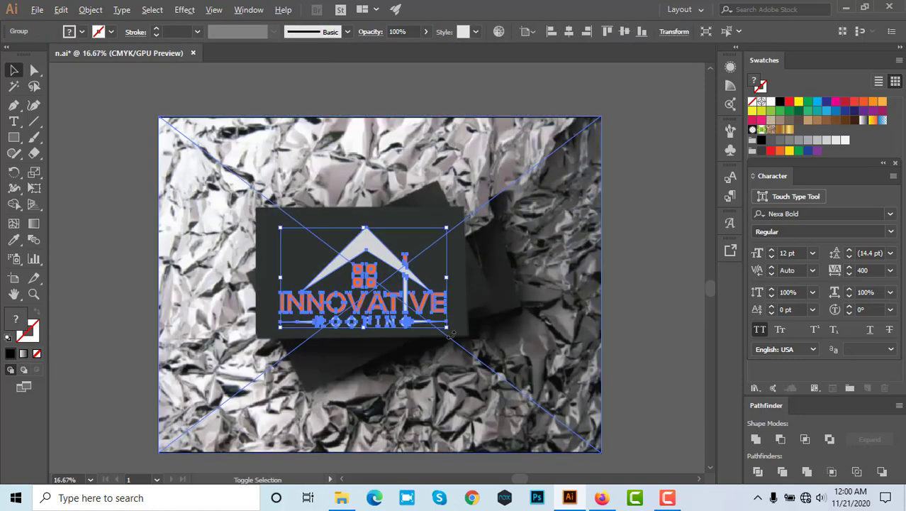
pyautogui.moveTo(446, 328); pyautogui.dragTo(439, 323)
pyautogui.moveTo(369, 253); pyautogui.dragTo(370, 245)
pyautogui.click(674, 266)
# Step: Export the business card mockup for web as a JPEG named 2 in the Innovative Roofing folder
pyautogui.hotkey('ctrl', 'alt', 'shift', 's')
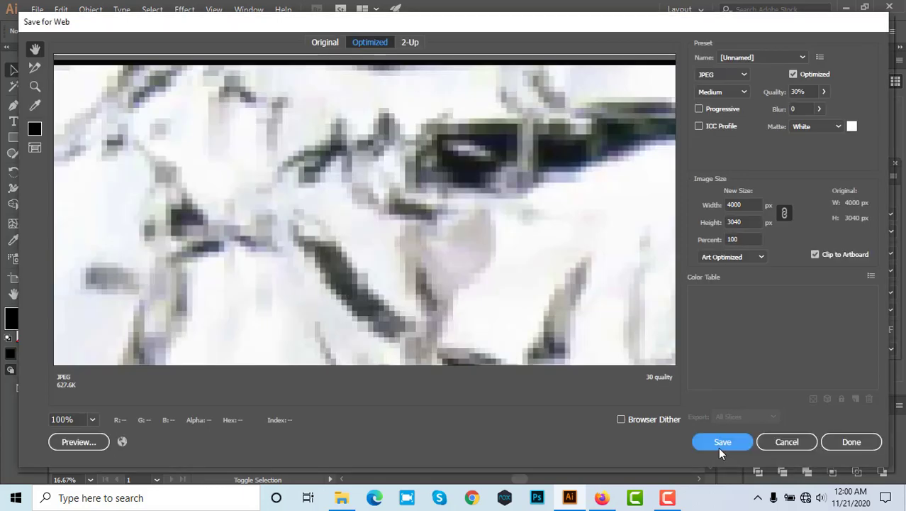
pyautogui.click(718, 441)
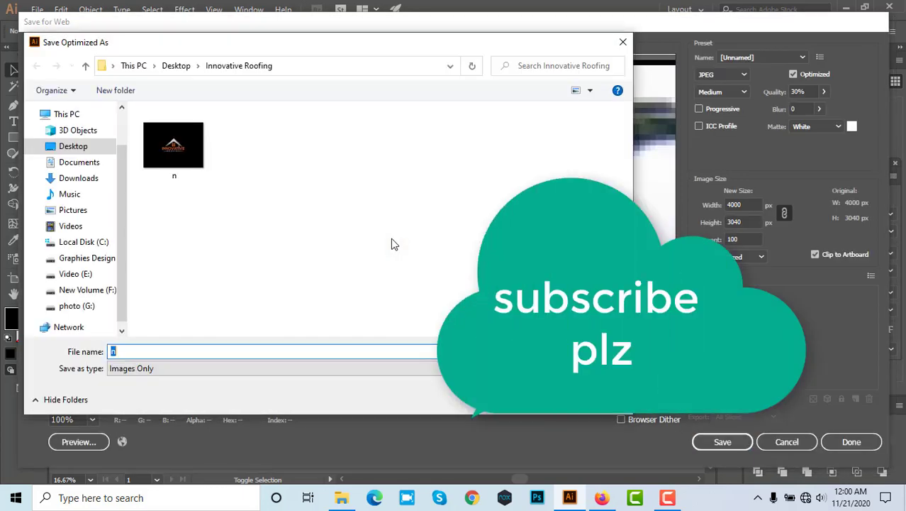
pyautogui.write('2')
pyautogui.press('Return')
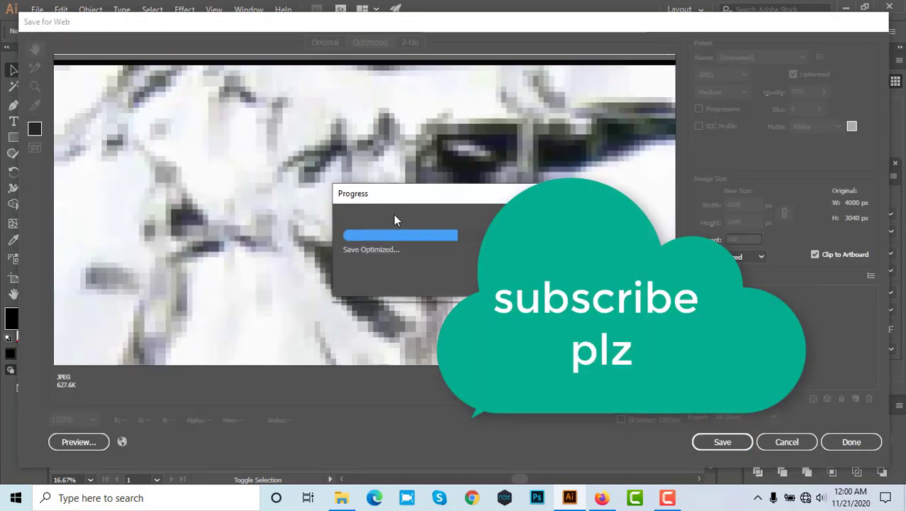